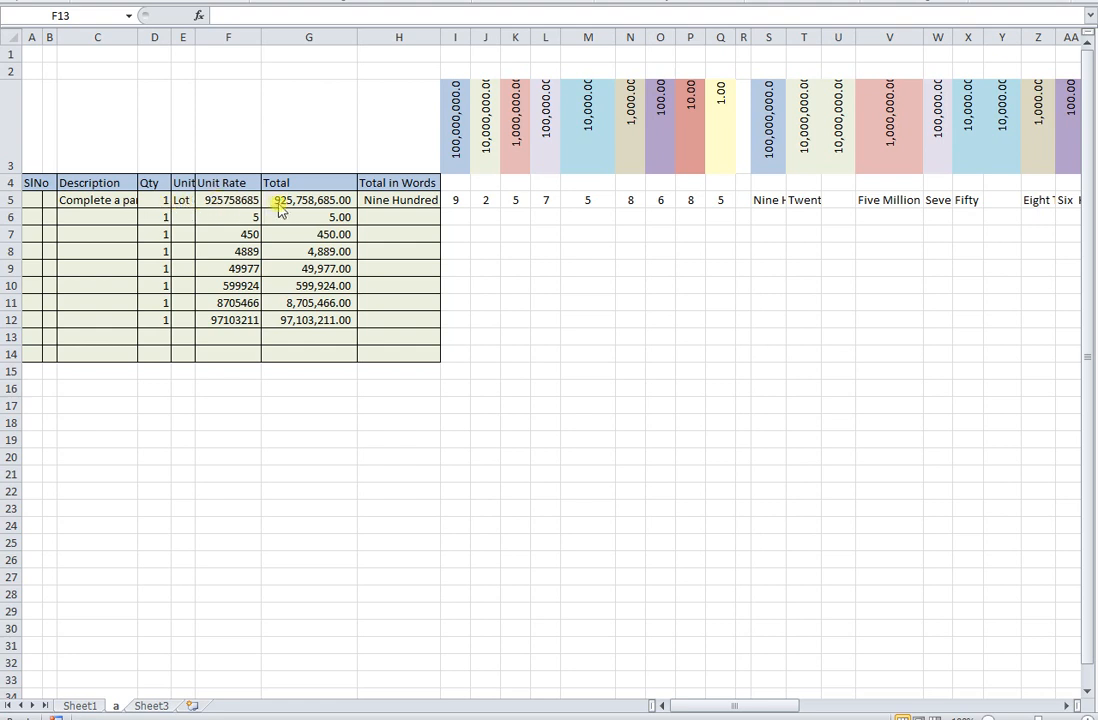
Step: Widen the Total in Words column slightly so its heading fits inside the cell
click(377, 204)
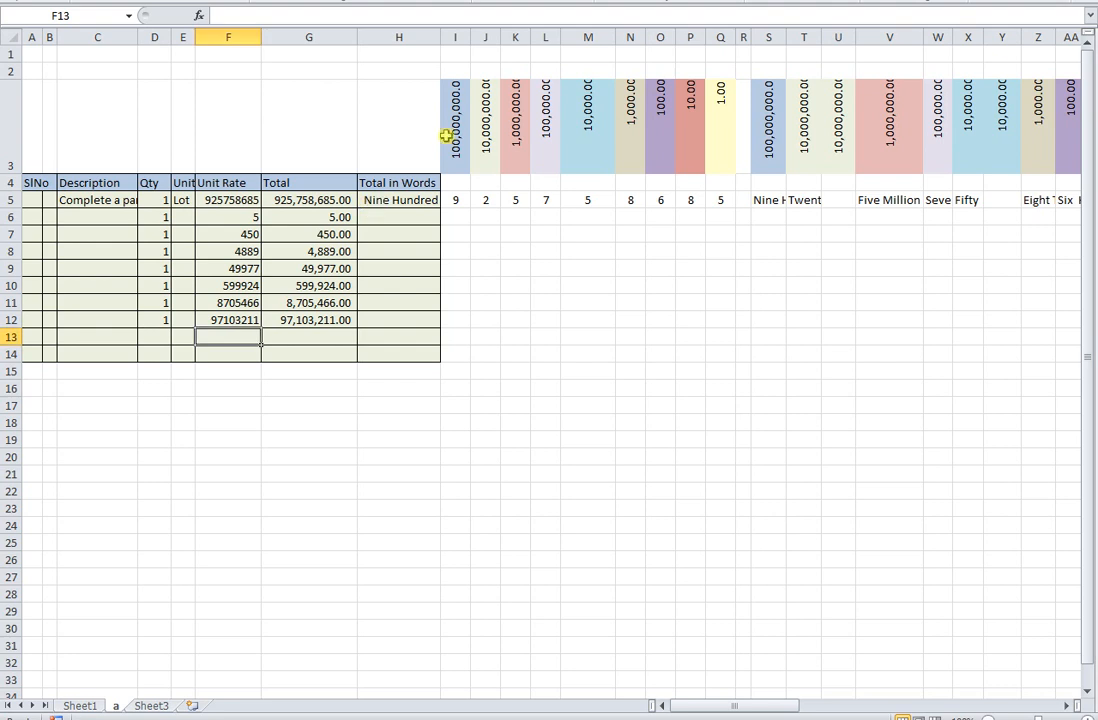
mouse_move(438, 41)
mouse_down()
mouse_move(916, 31)
mouse_move(435, 29)
mouse_move(429, 69)
mouse_move(449, 69)
mouse_move(442, 37)
mouse_move(427, 36)
mouse_up()
click(448, 52)
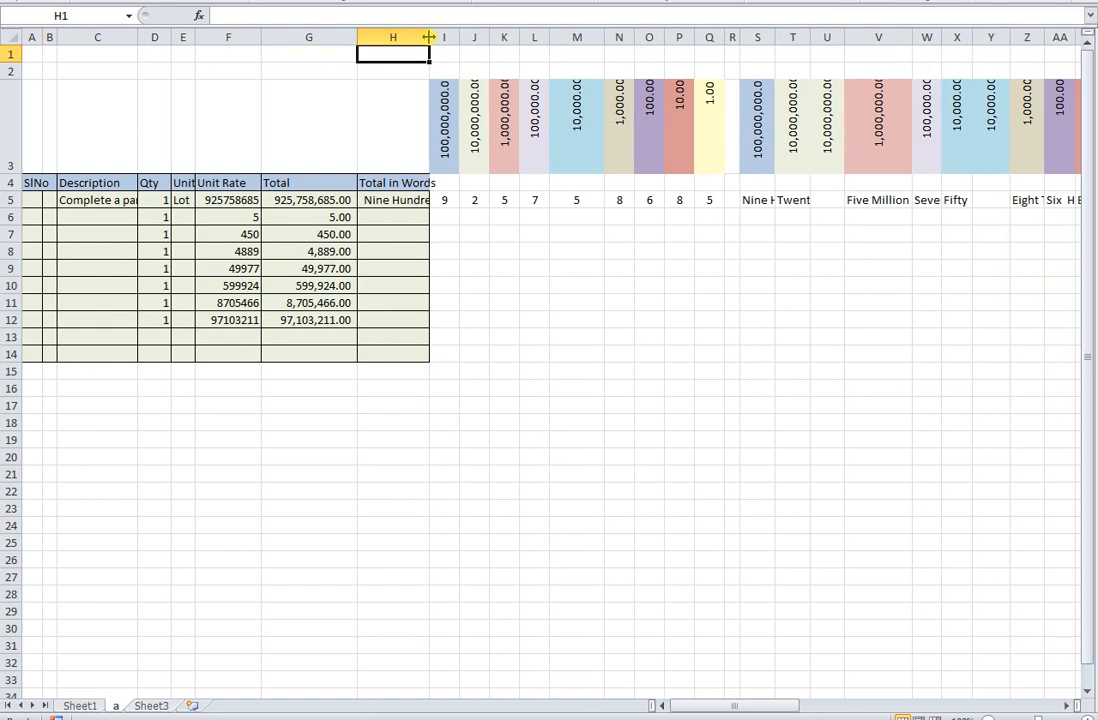
drag(428, 37, 446, 37)
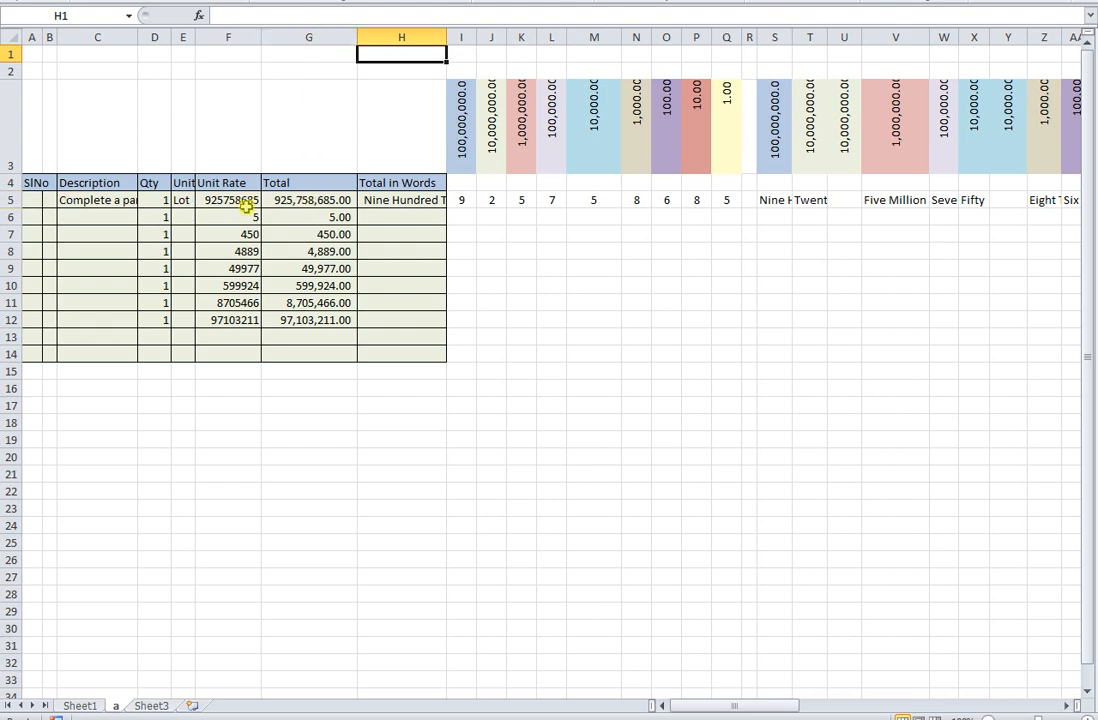
Step: Examine the row 5 formulas from the Total in G5 across the digit columns to the first word column
click(283, 203)
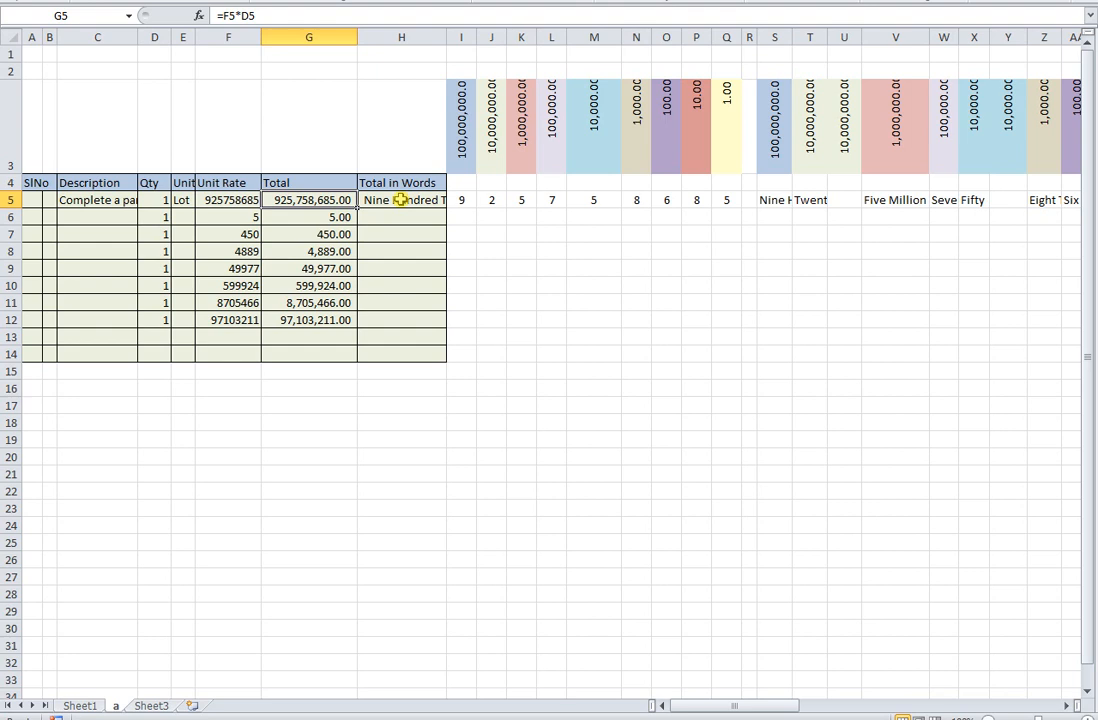
key(Right)
key(Right)
key(Right)
key(Right)
key(Right)
key(Right)
key(Right)
key(Right)
key(Right)
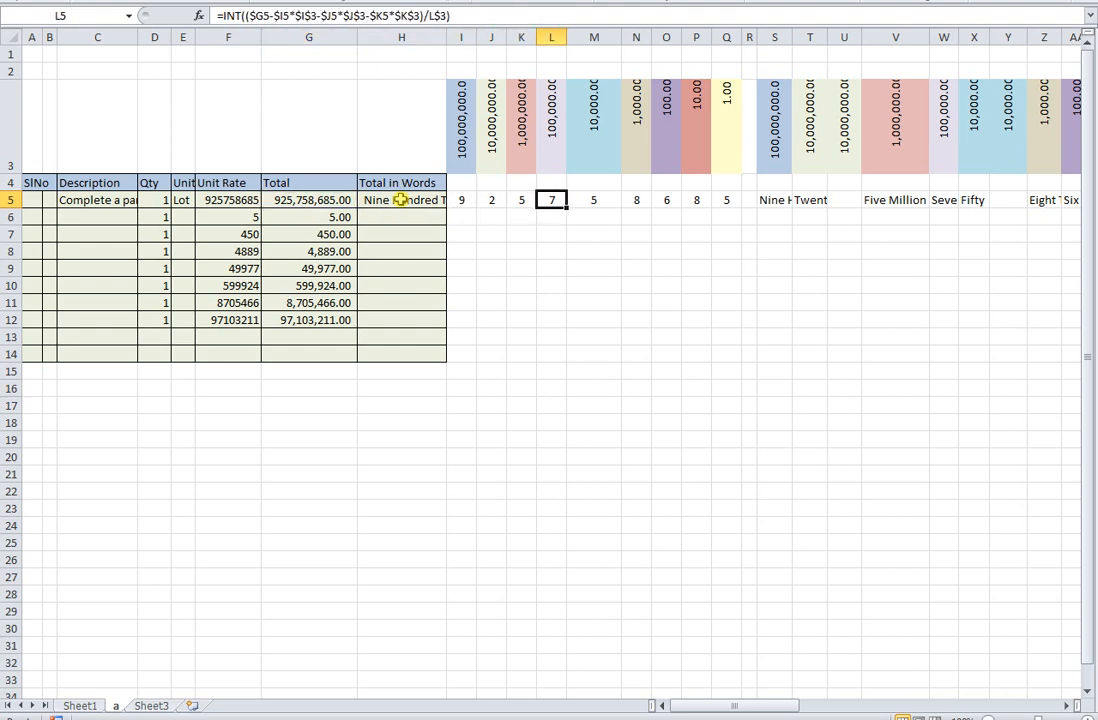
key(Right)
key(Right)
key(Right)
key(Right)
key(Right)
key(Right)
key(Right)
key(Right)
key(Right)
key(Right)
key(Right)
key(Right)
key(Right)
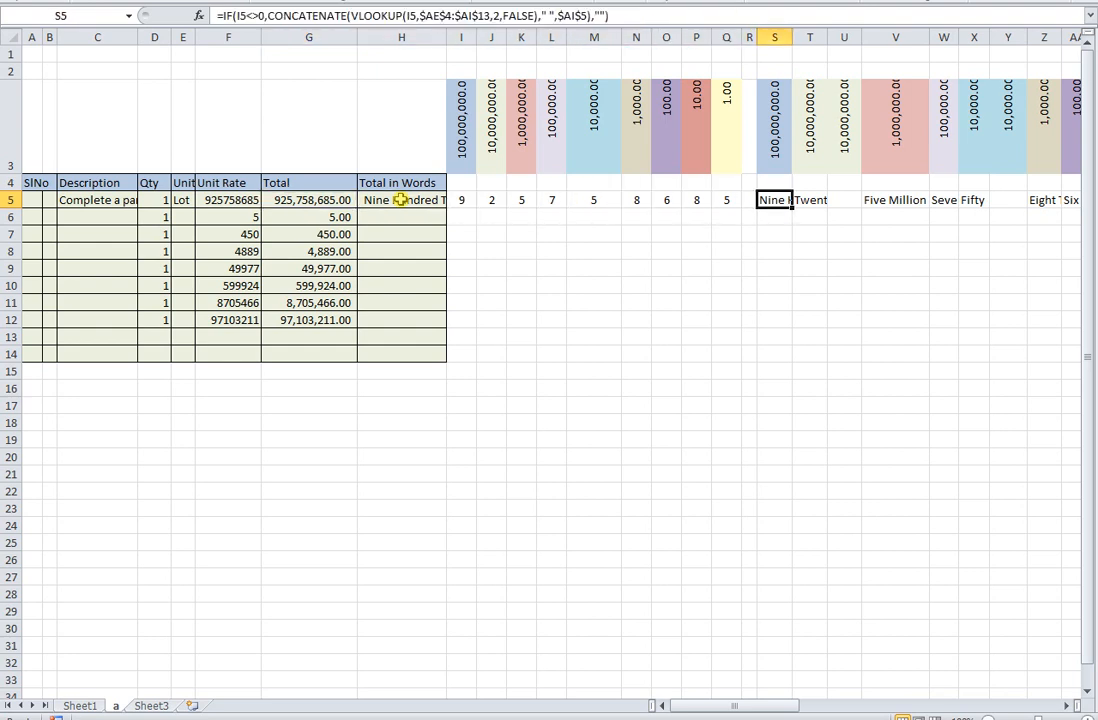
Step: Examine the remaining word cells of row 5 and the number-word lookup table in AE4:AI13
key(Right)
key(Right)
key(Right)
key(Right)
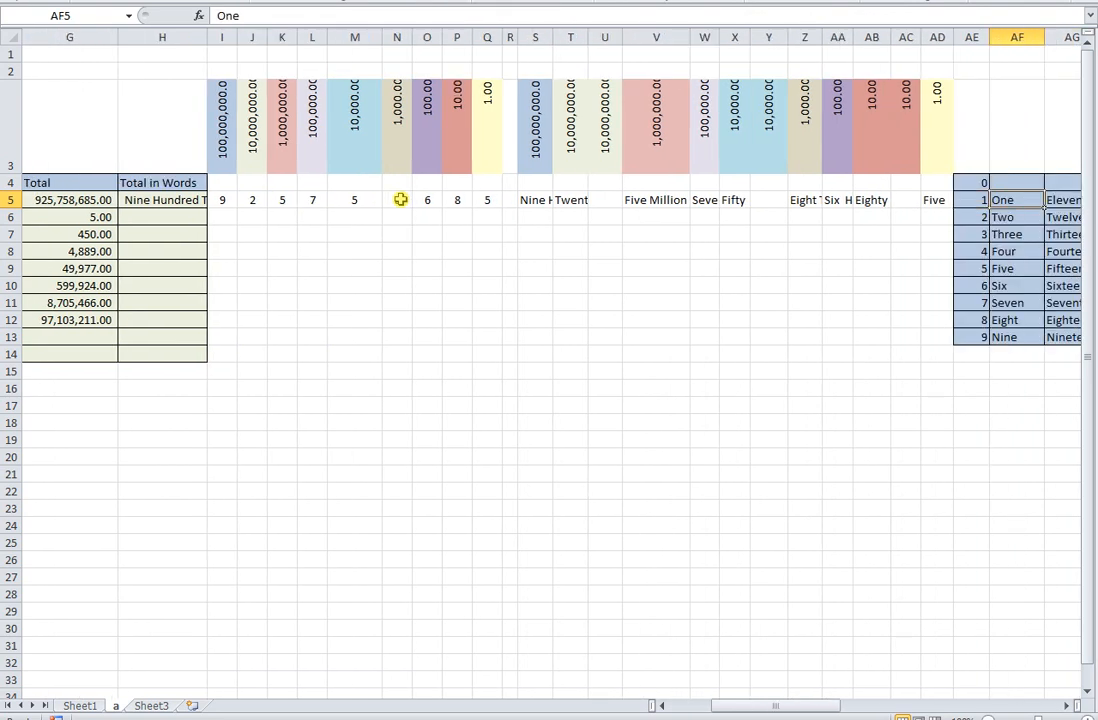
key(Right)
key(Right)
key(Right)
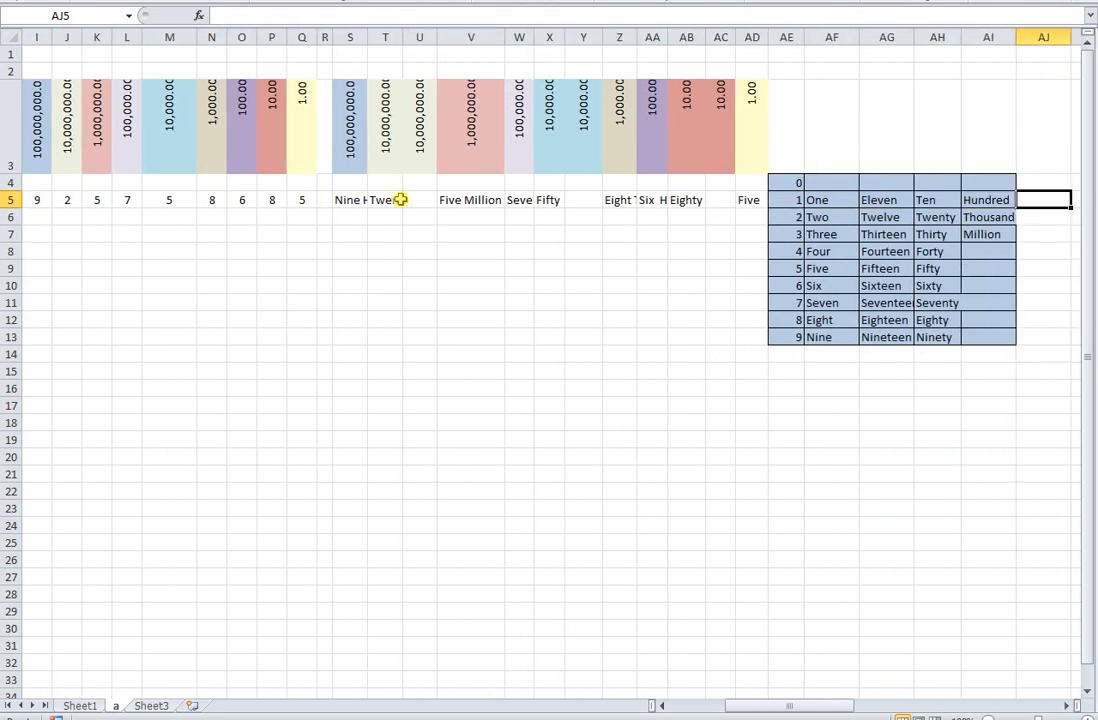
key(Left)
key(Left)
key(Left)
key(Left)
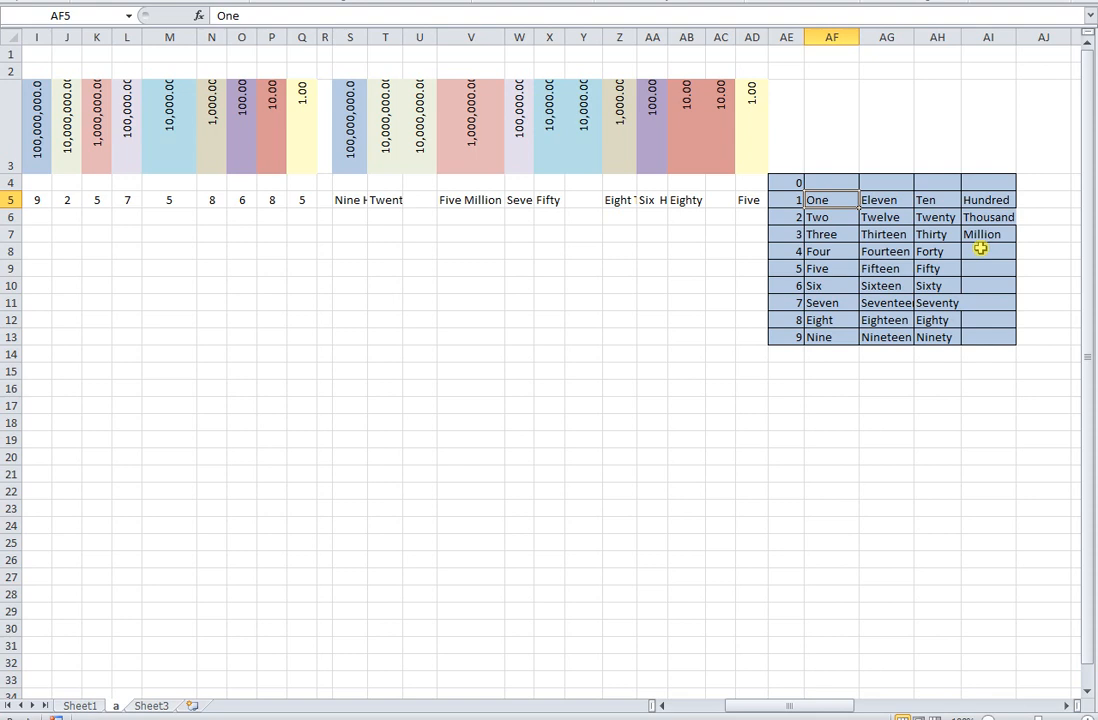
Step: Go back along row 5 from the lookup table and examine the first digit formula in I5
key(Left)
key(Left)
key(Left)
key(Left)
key(Left)
key(Left)
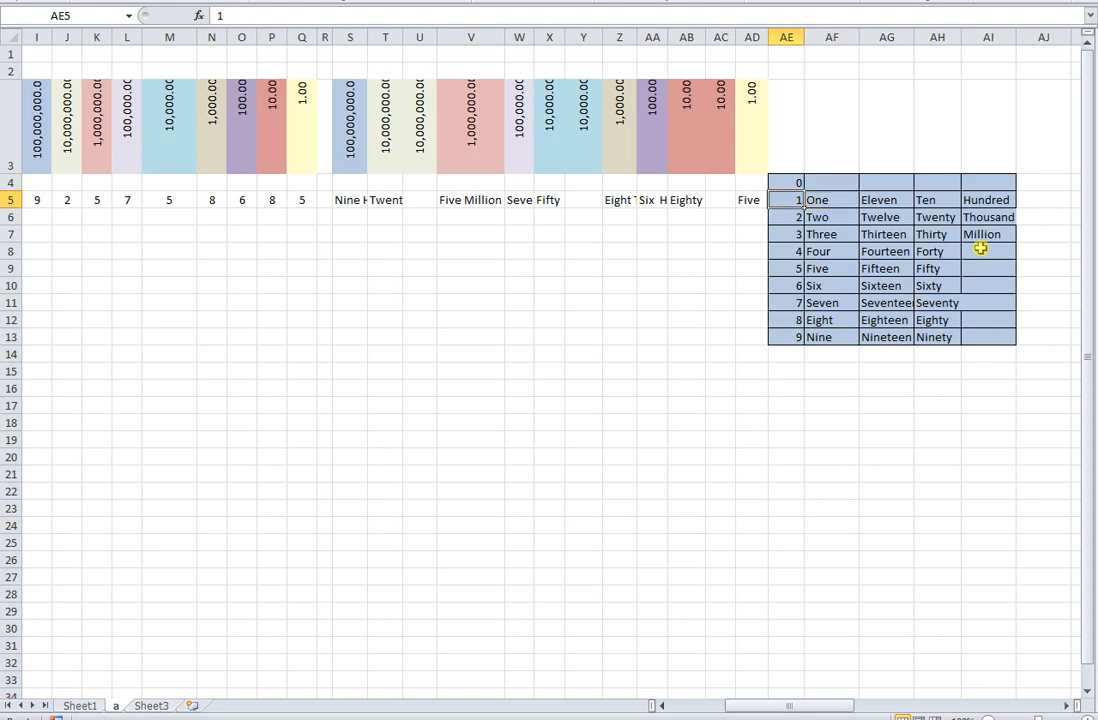
key(Left)
key(Left)
key(Left)
key(Left)
key(Left)
key(Left)
key(Left)
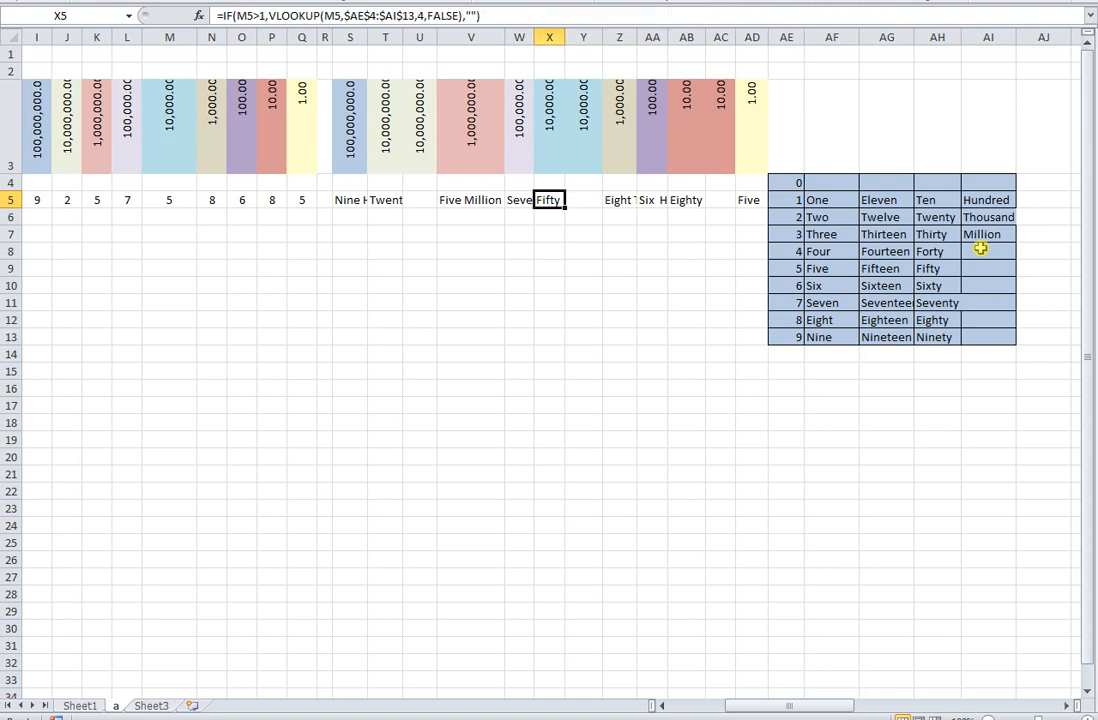
key(Left)
key(Left)
key(Left)
key(Left)
key(Left)
key(Left)
key(Left)
key(Left)
key(Left)
key(Left)
key(Left)
key(Left)
key(Left)
key(Left)
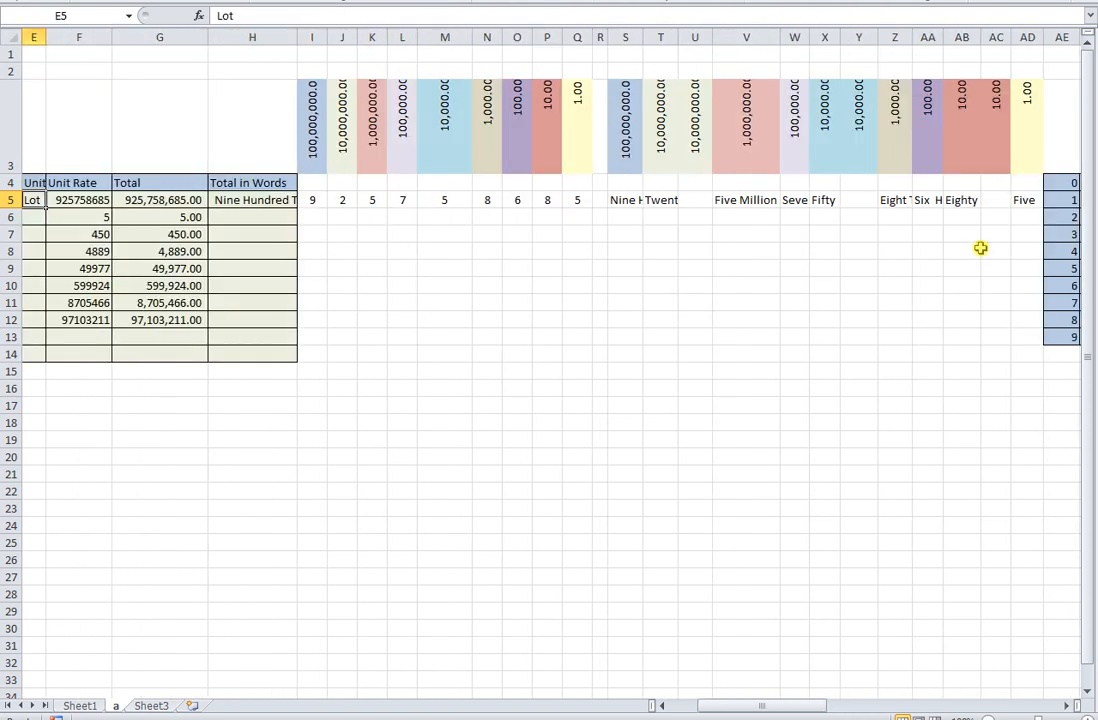
key(Right)
key(Right)
key(Right)
key(Right)
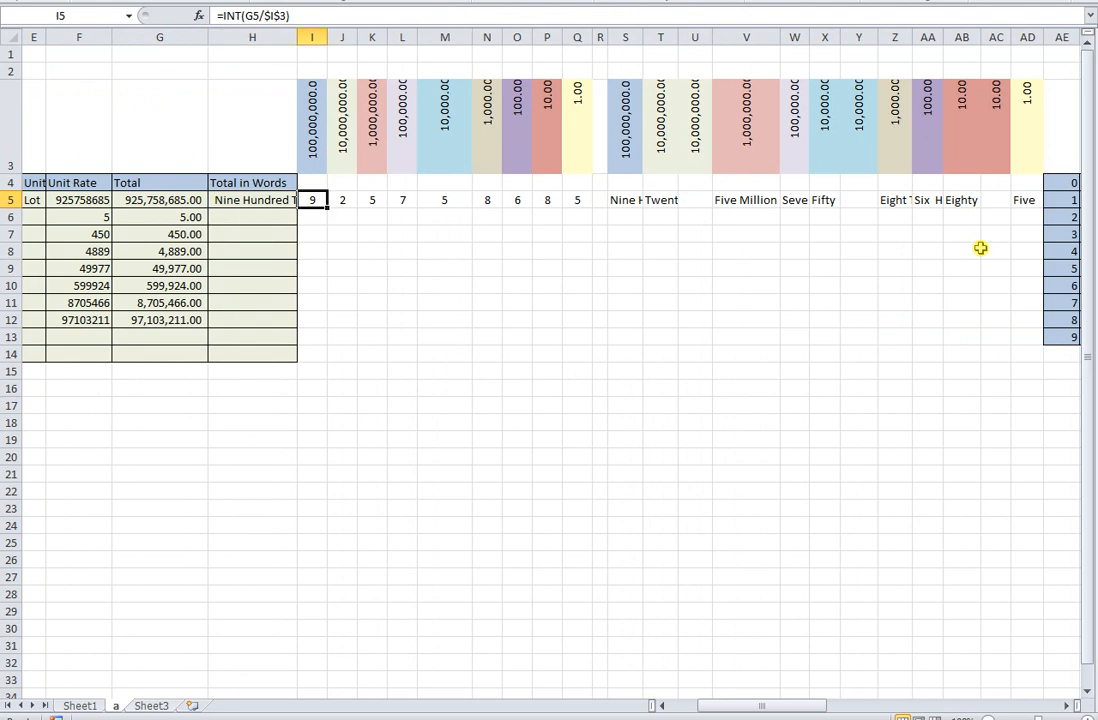
key(Left)
key(Left)
key(Left)
key(Right)
key(Right)
key(Right)
Step: Narrow column M to about the width of the neighbouring digit columns
click(313, 125)
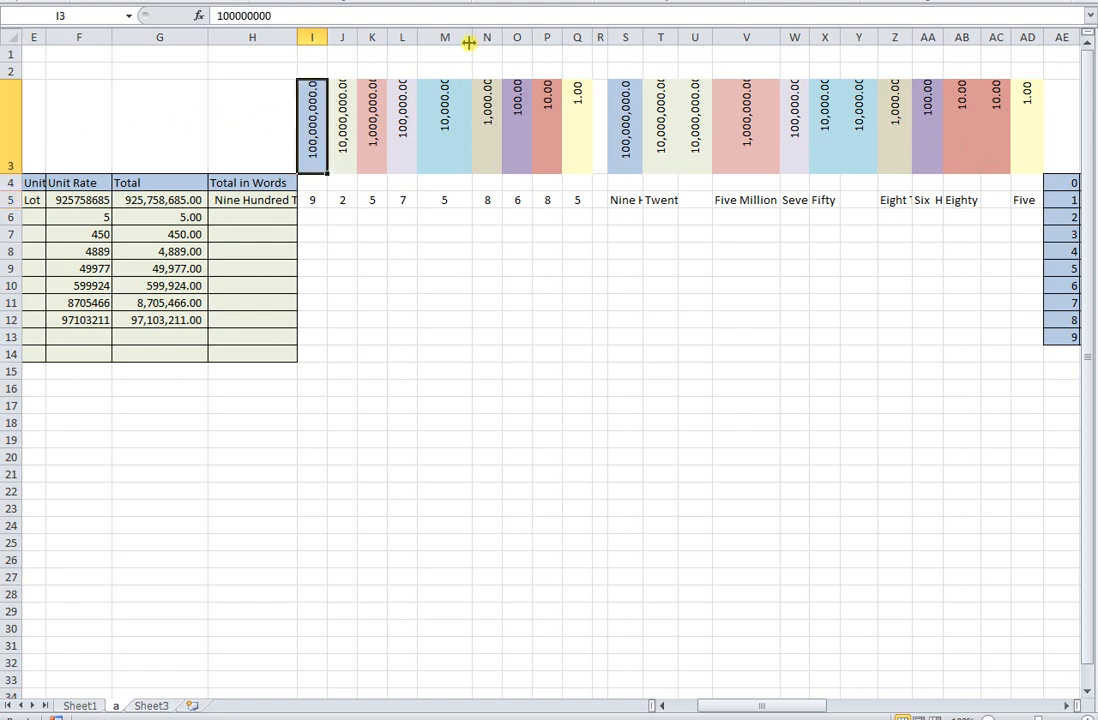
drag(471, 40, 447, 42)
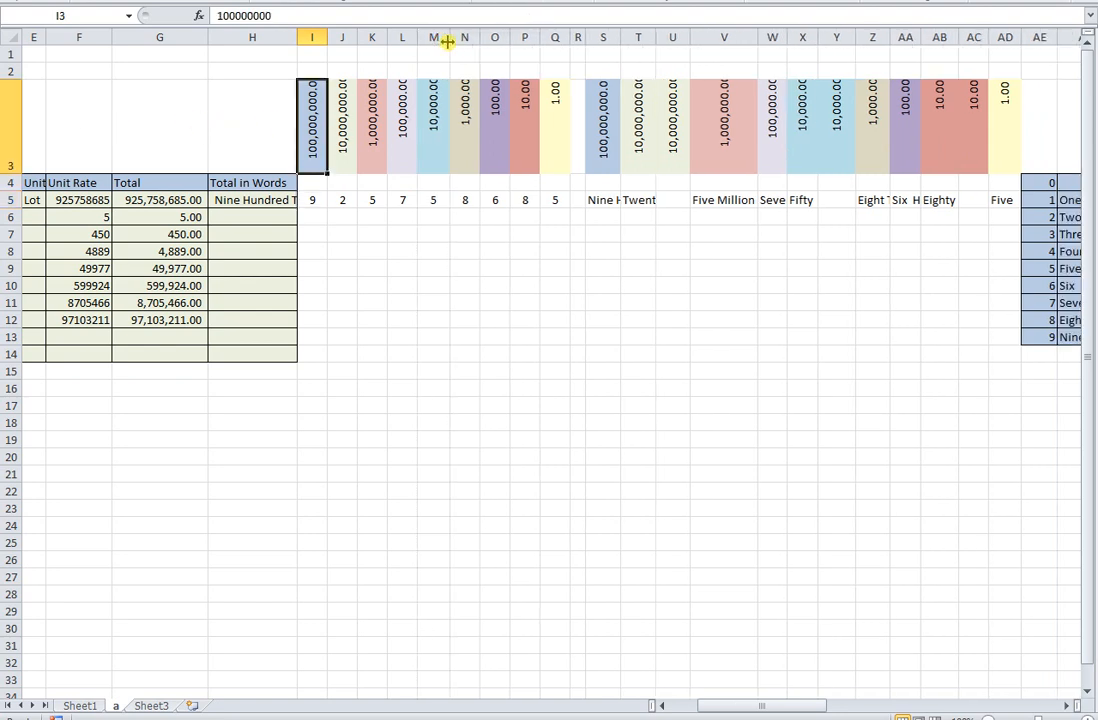
Step: Examine the place-value divisors in row 3 across the digit columns up to Q3
click(335, 132)
click(372, 147)
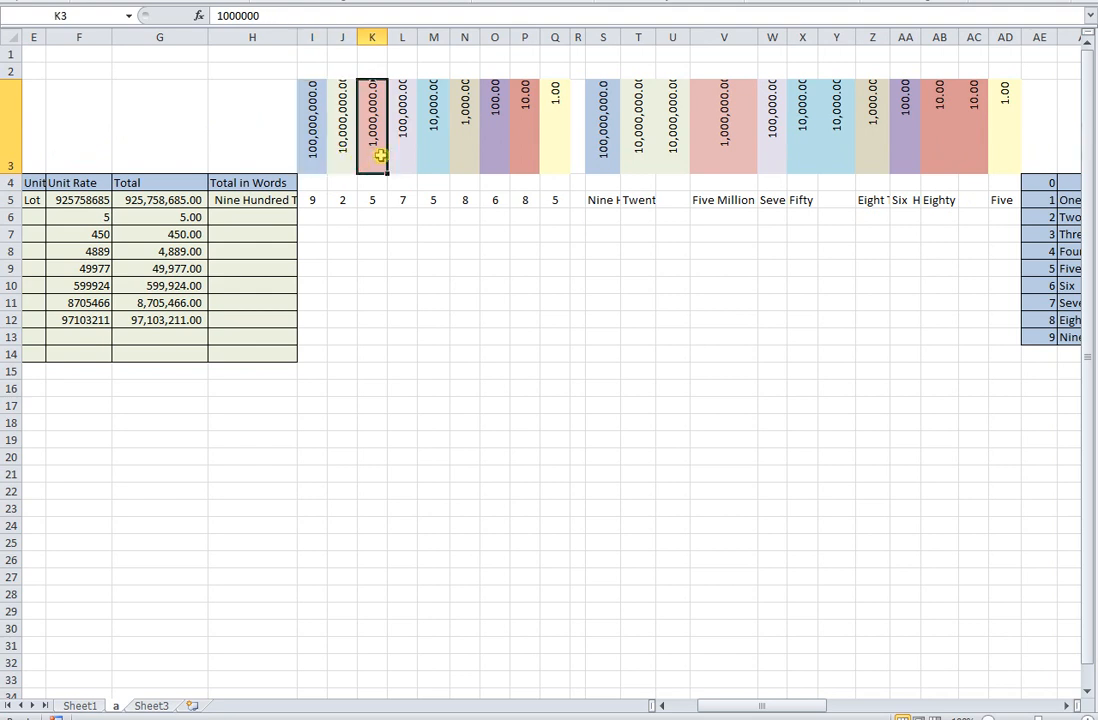
click(397, 155)
click(430, 152)
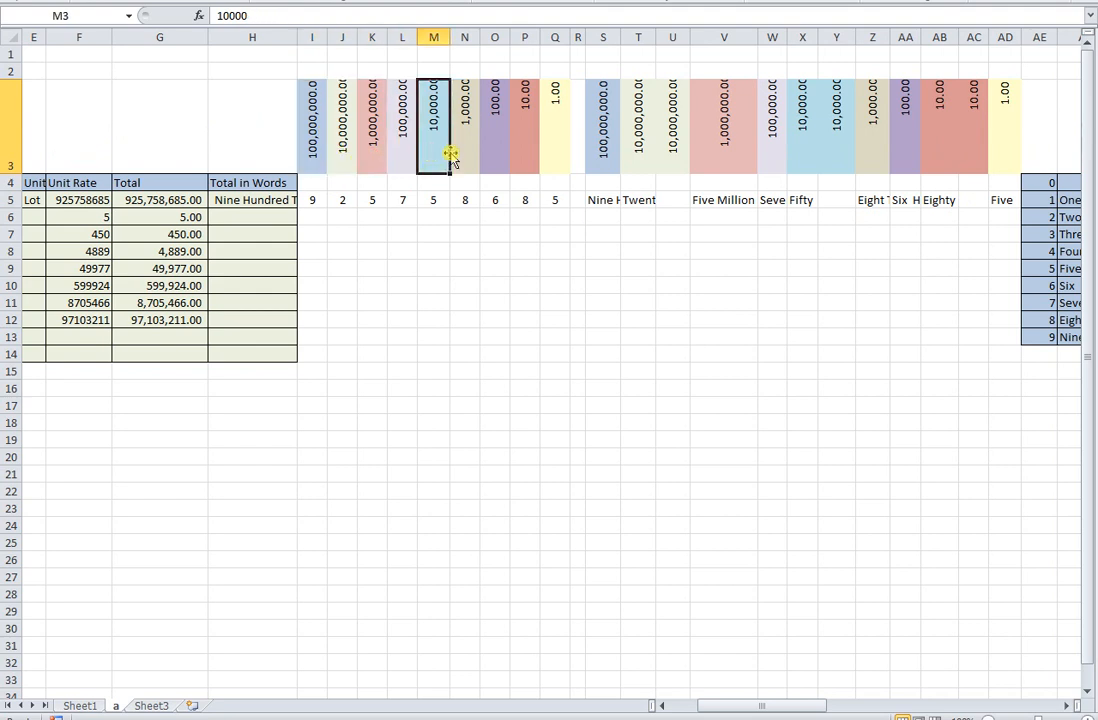
click(466, 153)
click(497, 152)
click(520, 150)
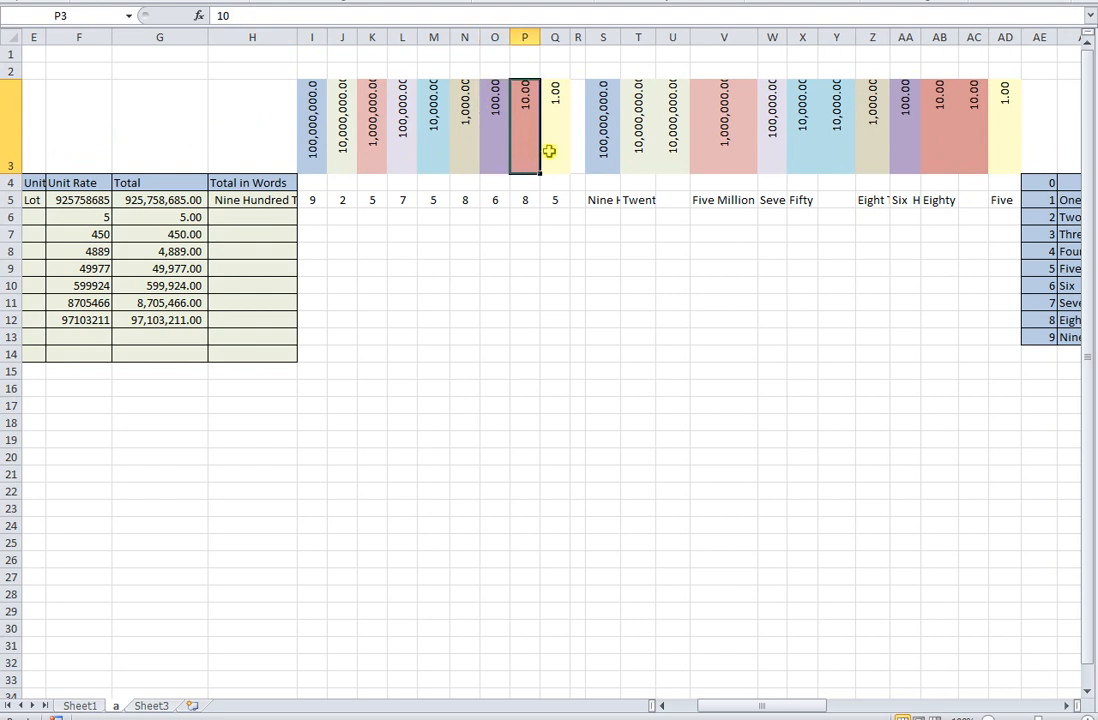
click(555, 150)
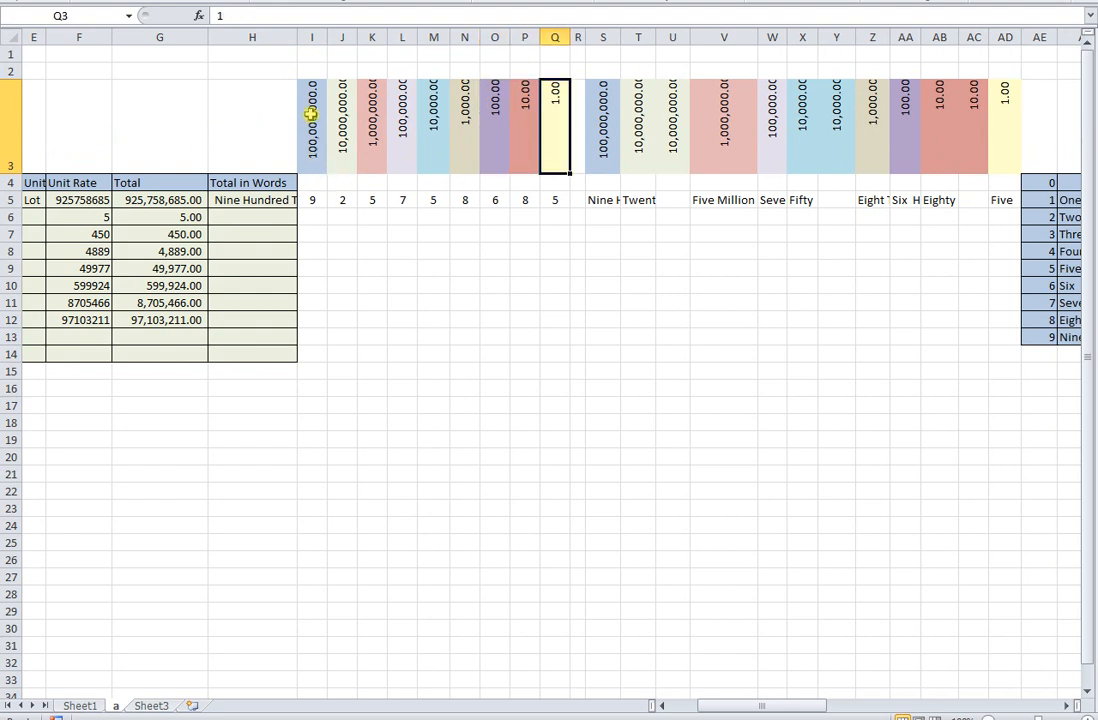
Step: Examine the digit-extraction formulas in I5, J5 and K5, checking which cells the J5 formula references
click(311, 201)
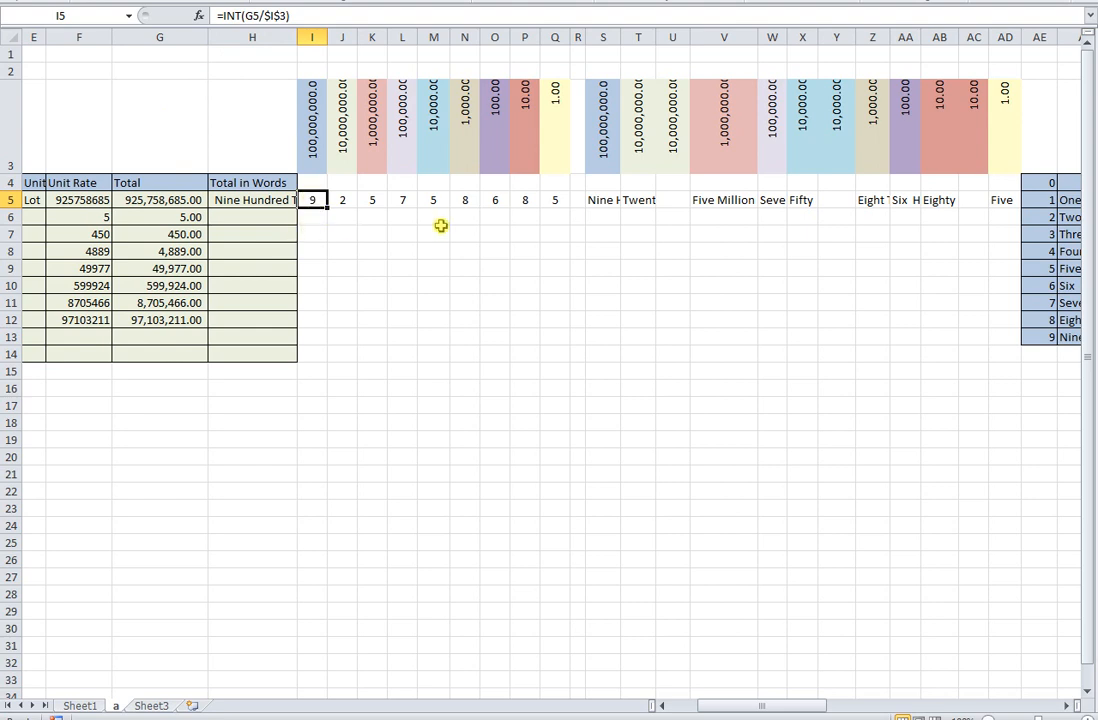
click(342, 202)
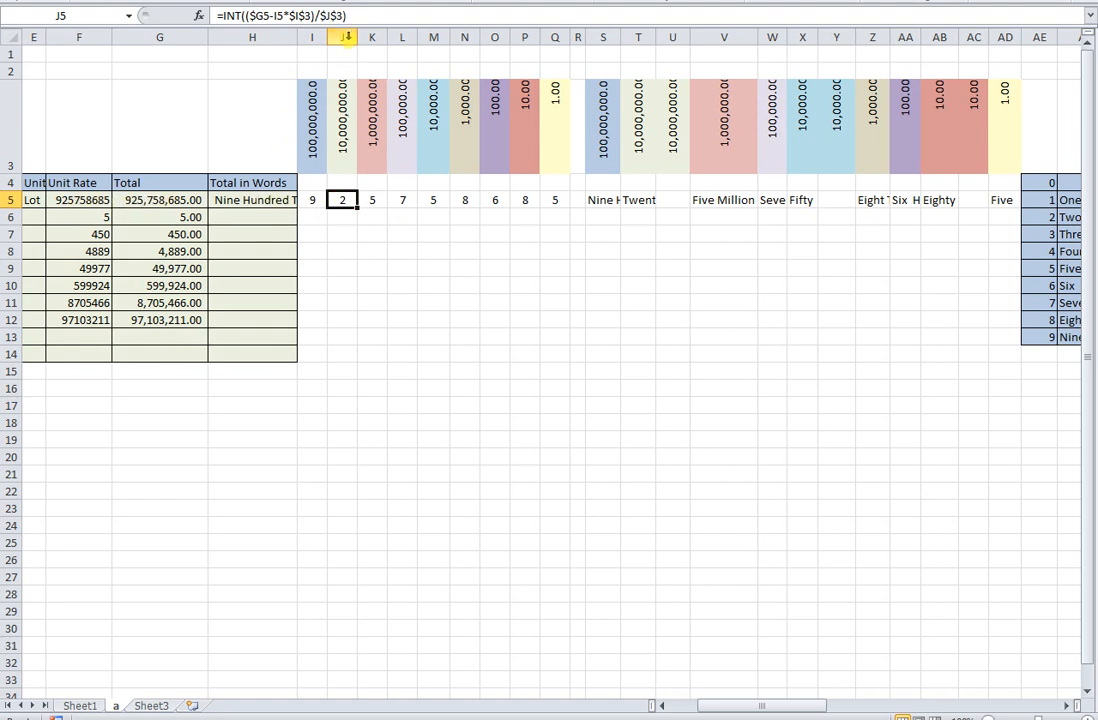
click(298, 16)
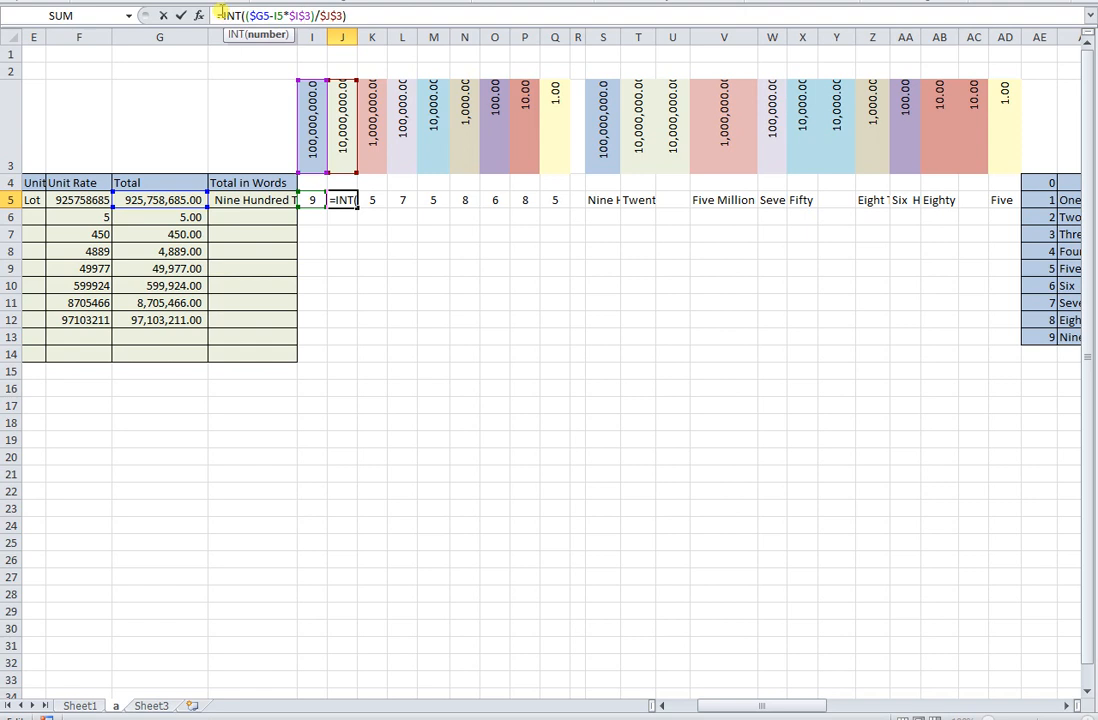
key(Return)
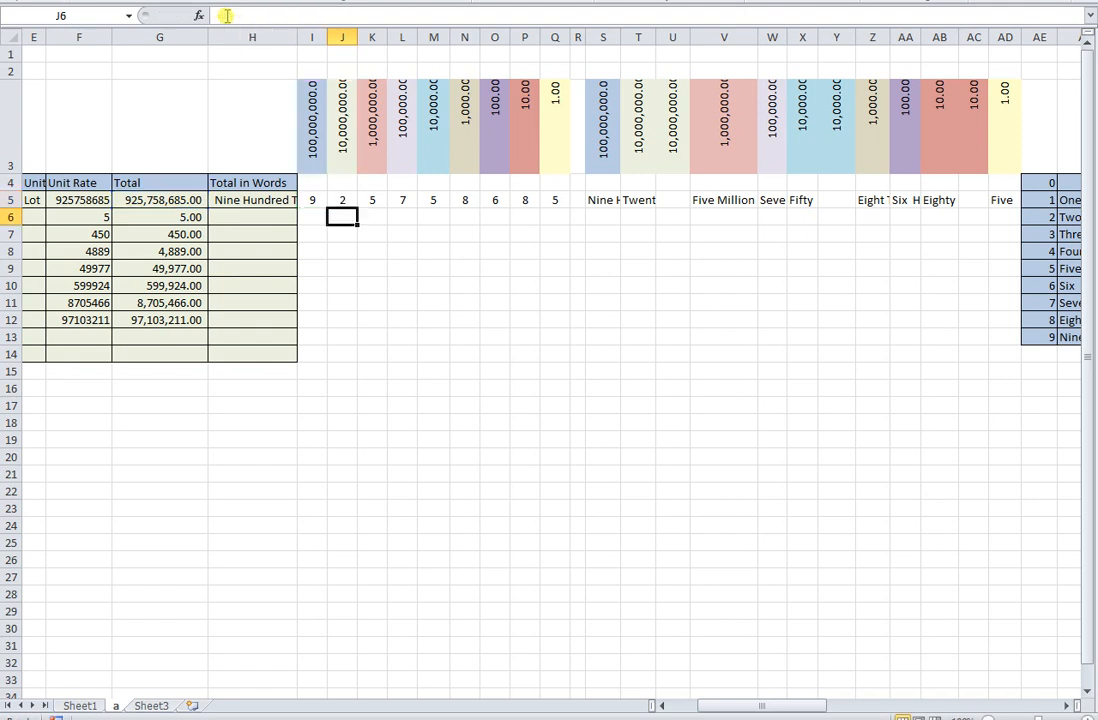
key(Up)
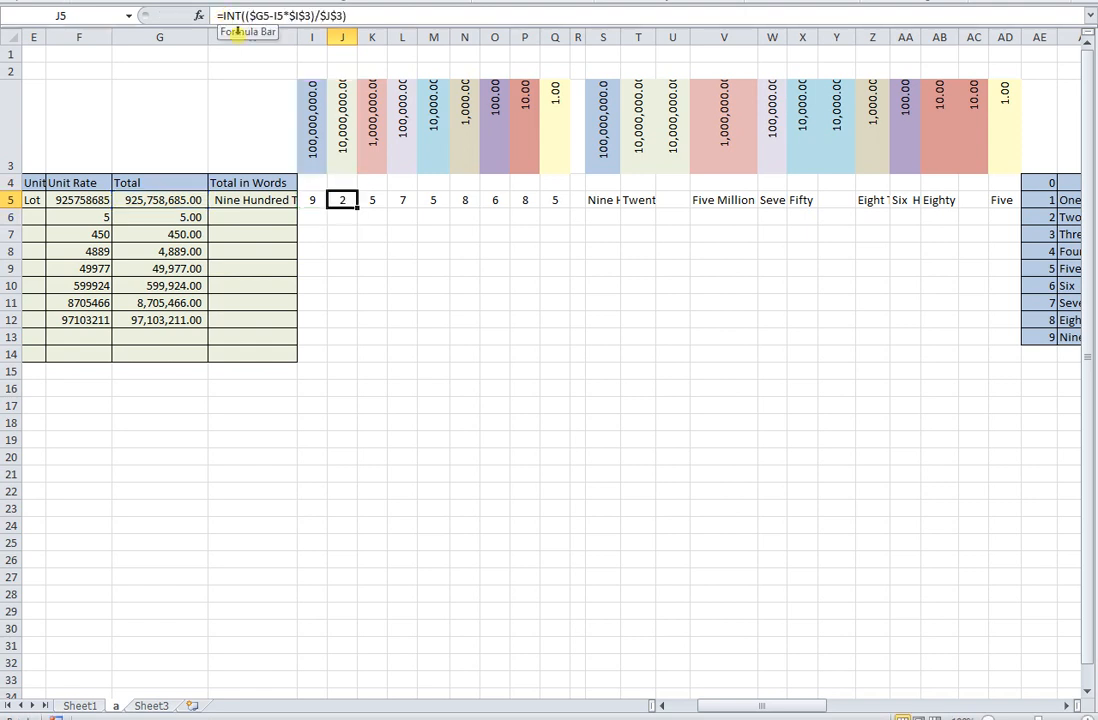
click(375, 202)
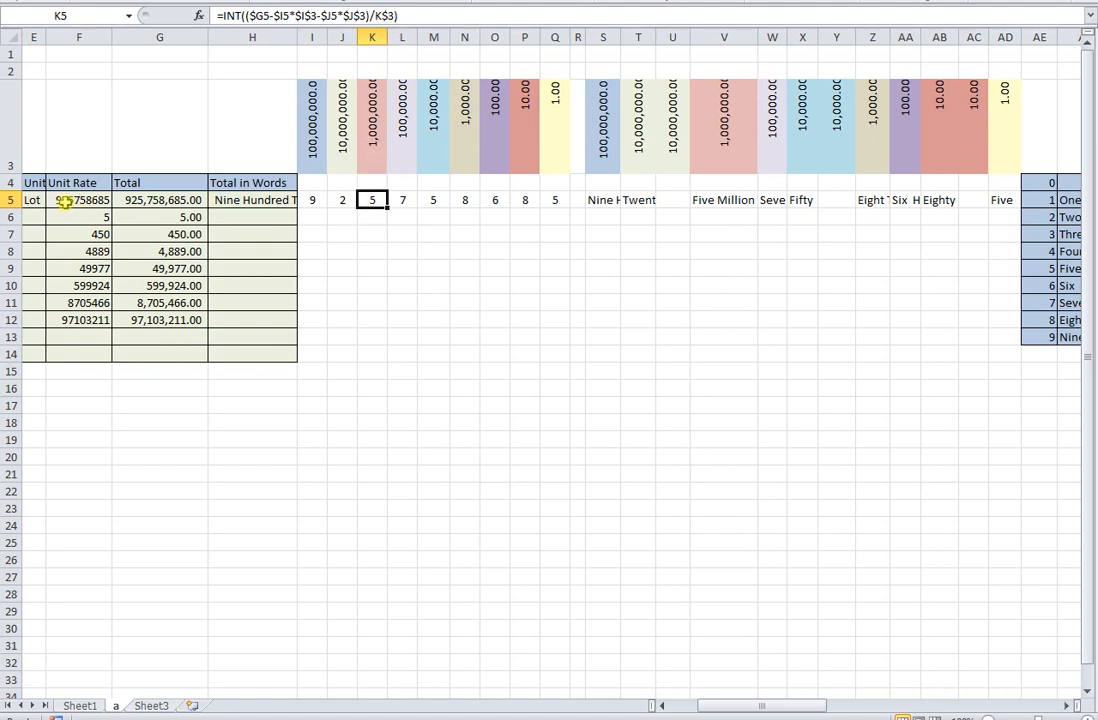
Step: Inspect the cell references of the digit-extraction formulas in L5 through Q5 without changing them
click(400, 204)
double_click(401, 204)
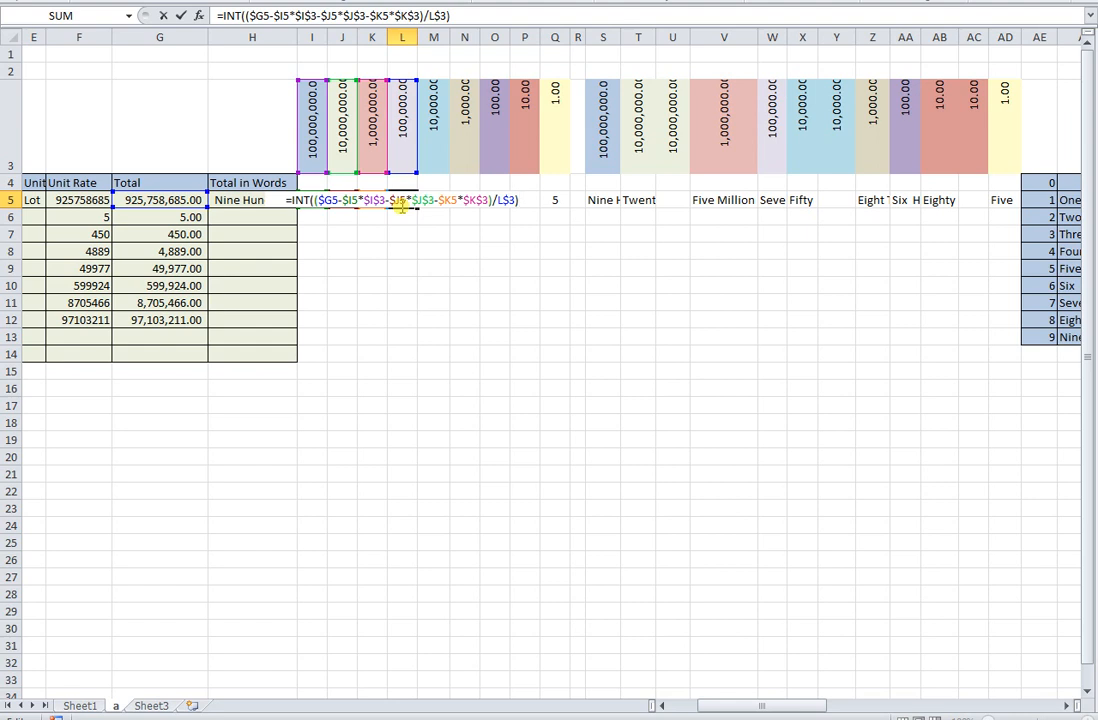
key(Return)
key(Up)
key(Right)
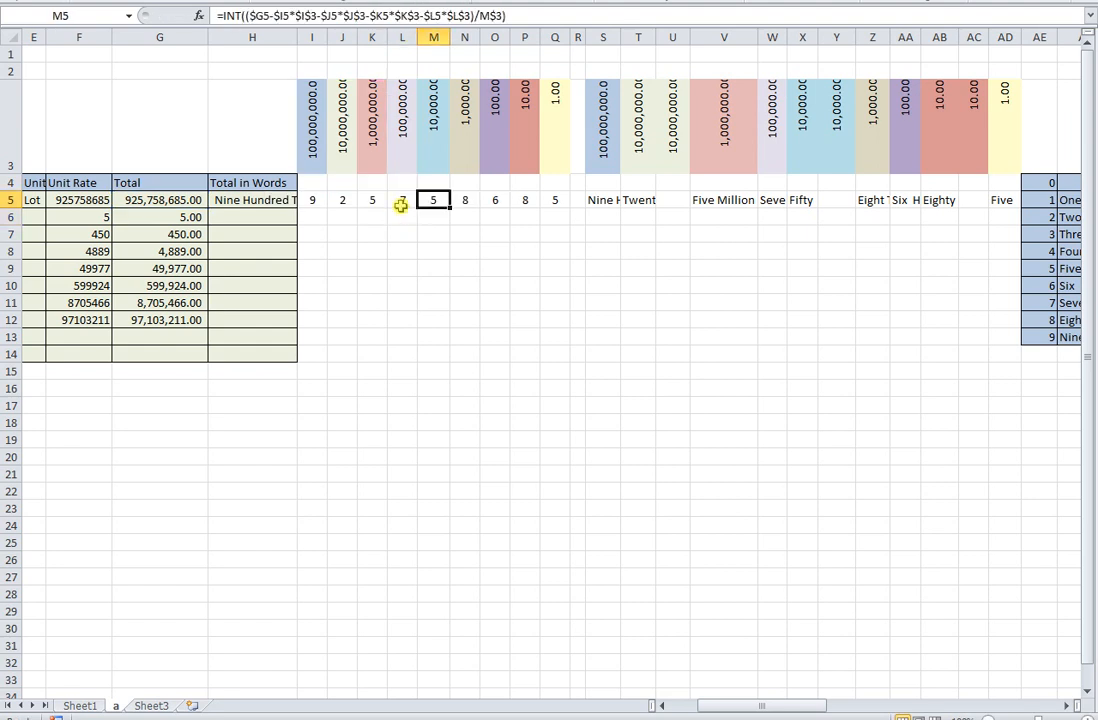
key(F2)
key(Return)
key(Up)
key(Right)
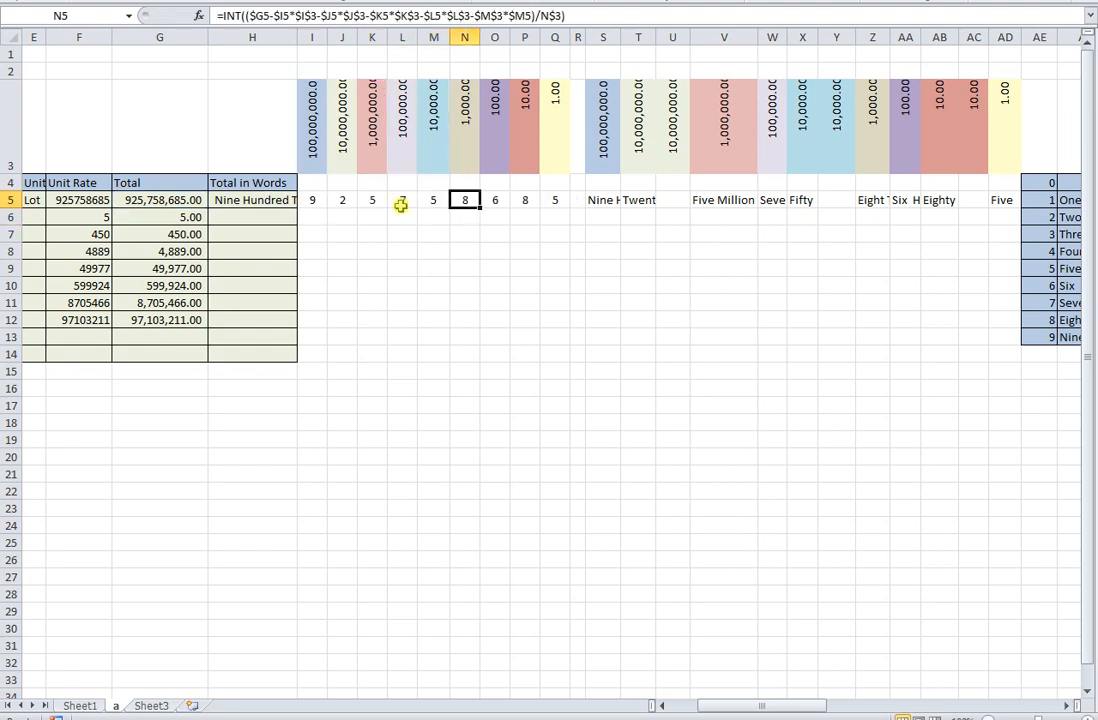
key(F2)
key(Return)
key(Up)
key(Right)
key(F2)
key(Return)
key(Up)
key(Right)
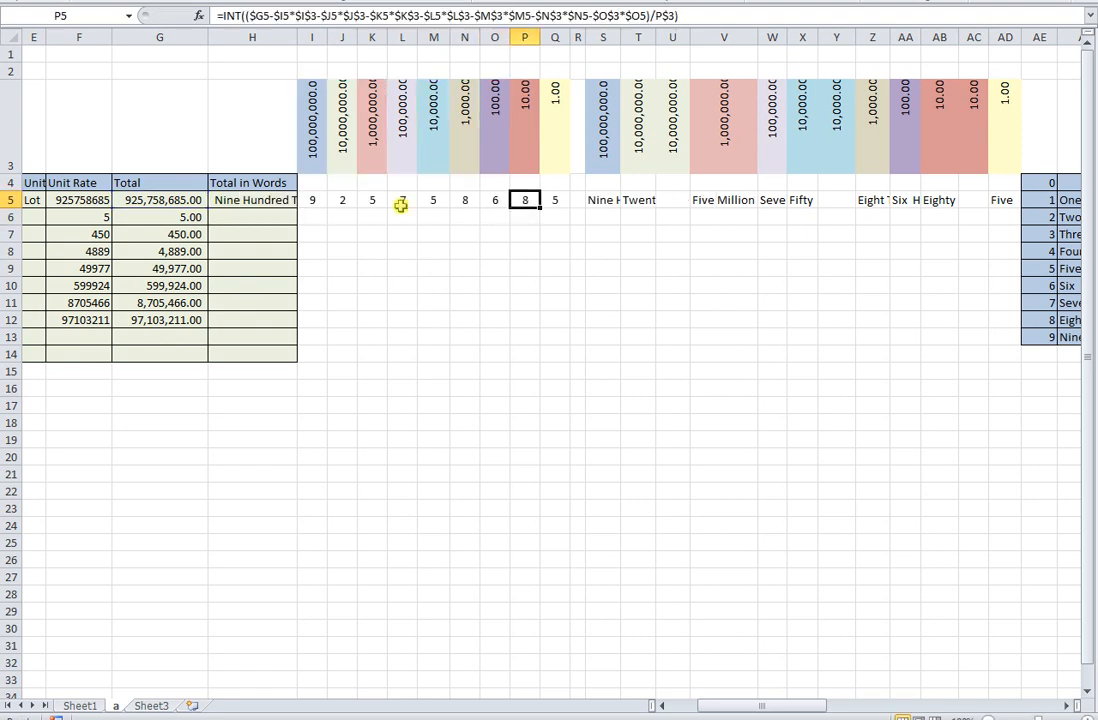
key(F2)
key(Return)
key(Up)
key(Right)
key(F2)
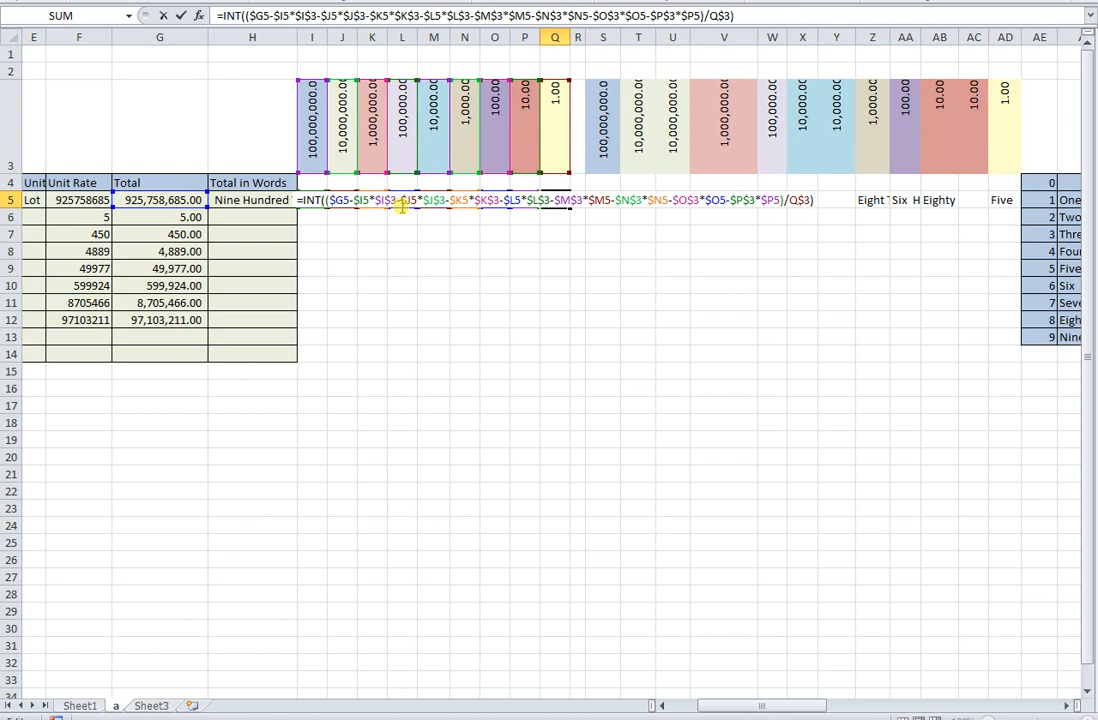
key(Return)
key(Up)
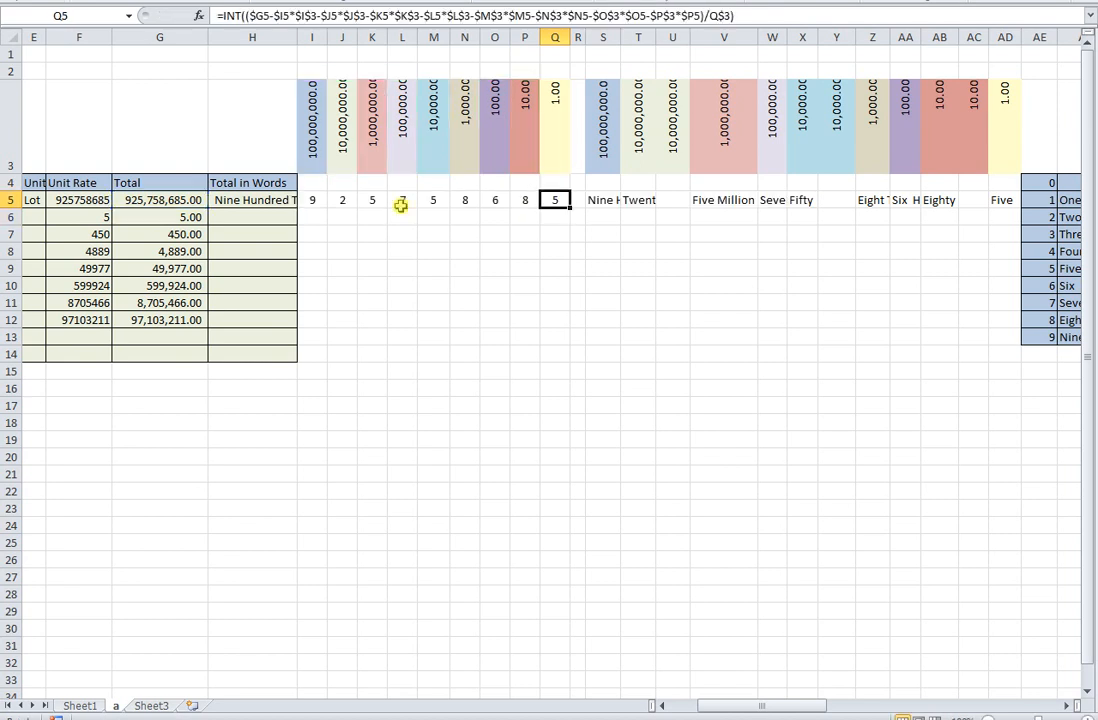
Step: Examine the word-conversion formulas in row 5 from S5 to AD5, continuing into the lookup table and back
key(Right)
key(Right)
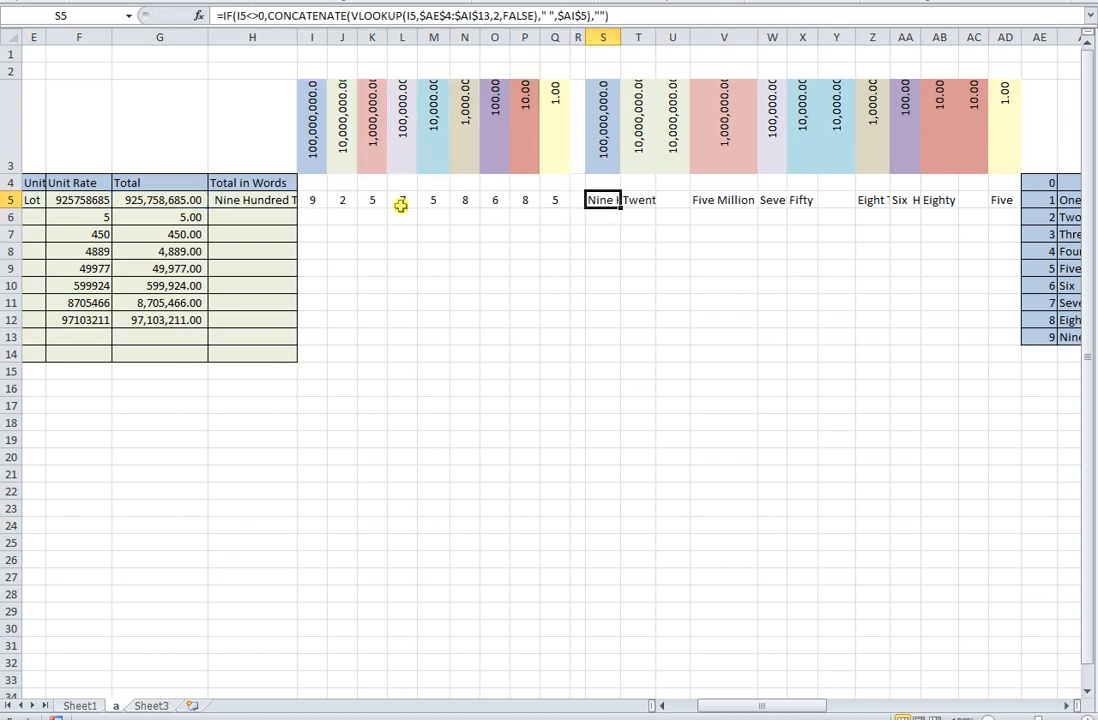
key(Right)
key(Right)
key(Right)
key(Right)
key(Right)
key(Right)
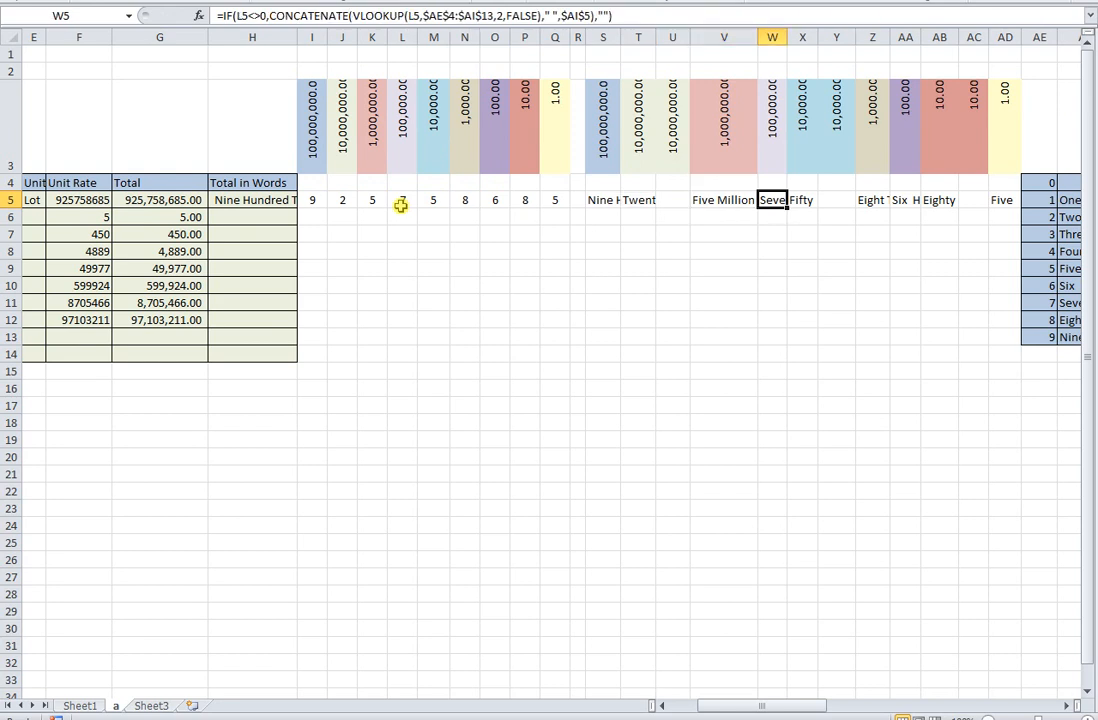
key(Right)
key(Right)
key(Right)
key(Right)
key(Right)
key(Right)
key(Right)
key(Right)
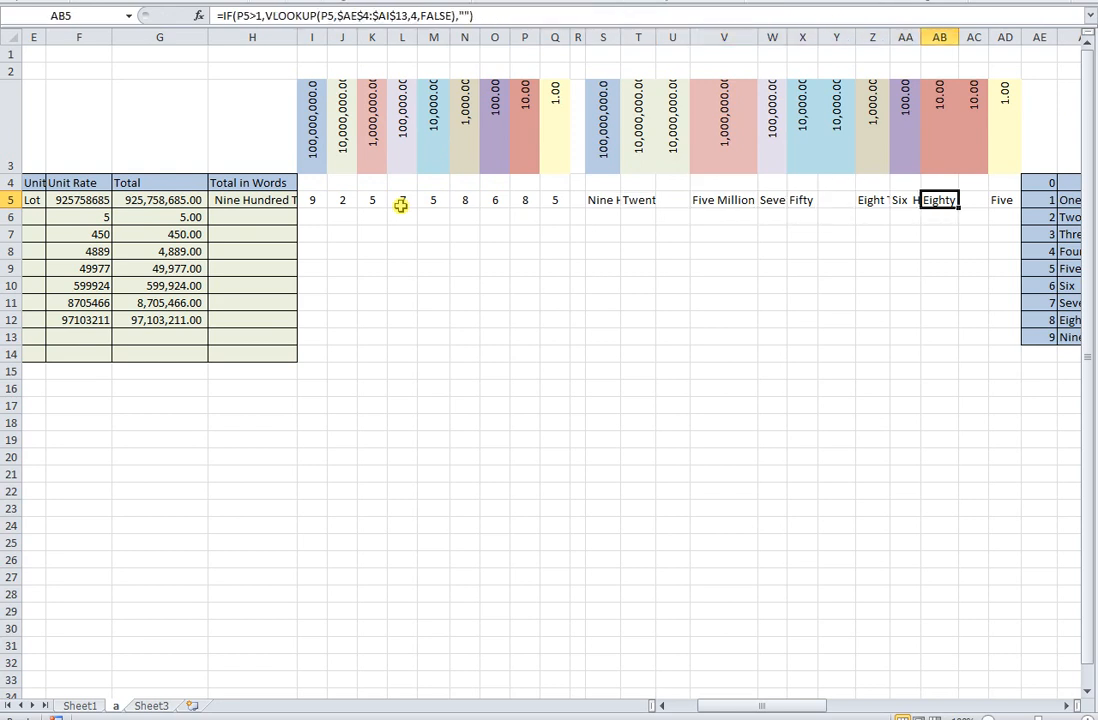
key(Right)
key(Right)
key(Right)
key(Right)
key(Left)
key(Left)
key(Left)
key(Left)
key(Left)
key(Left)
key(Left)
key(Left)
key(Left)
key(Left)
key(Left)
key(Left)
key(Left)
key(Left)
key(Left)
key(Left)
key(Left)
key(Left)
key(Left)
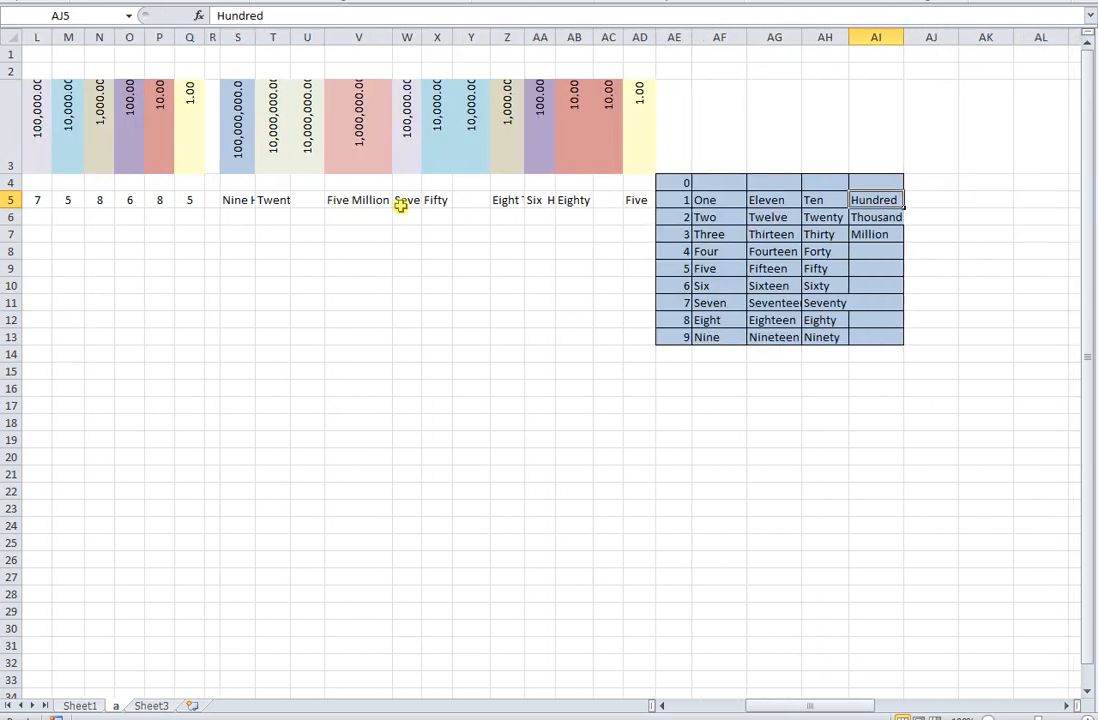
Step: Review the row 5 cells from the lookup table back to the extracted digits starting at I5
key(Left)
key(Left)
key(Left)
key(Left)
key(Left)
key(Left)
key(Left)
key(Left)
key(Left)
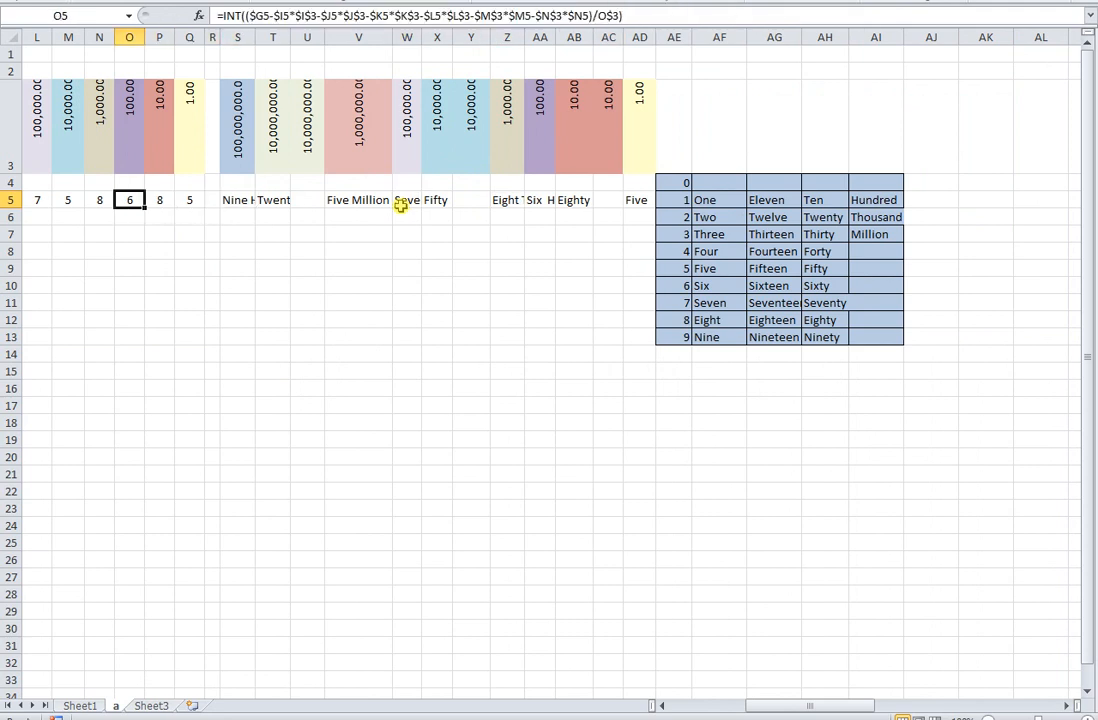
key(Right)
key(Left)
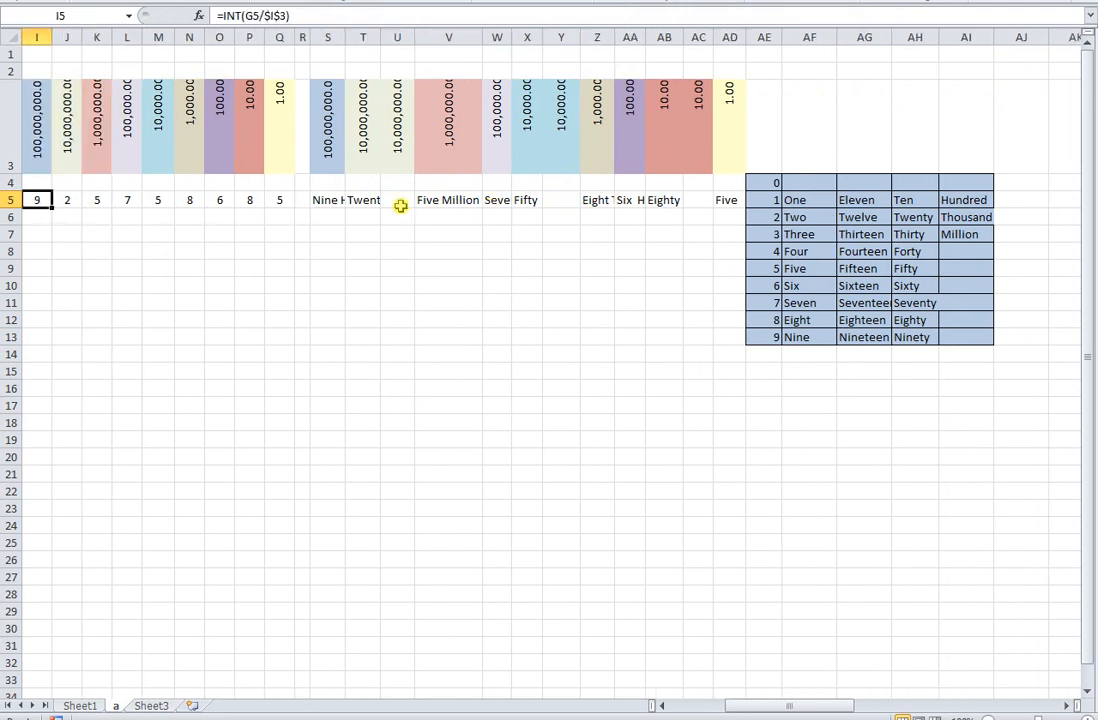
key(Right)
key(Right)
key(Right)
key(Right)
key(Right)
key(Right)
key(Right)
key(Right)
key(Right)
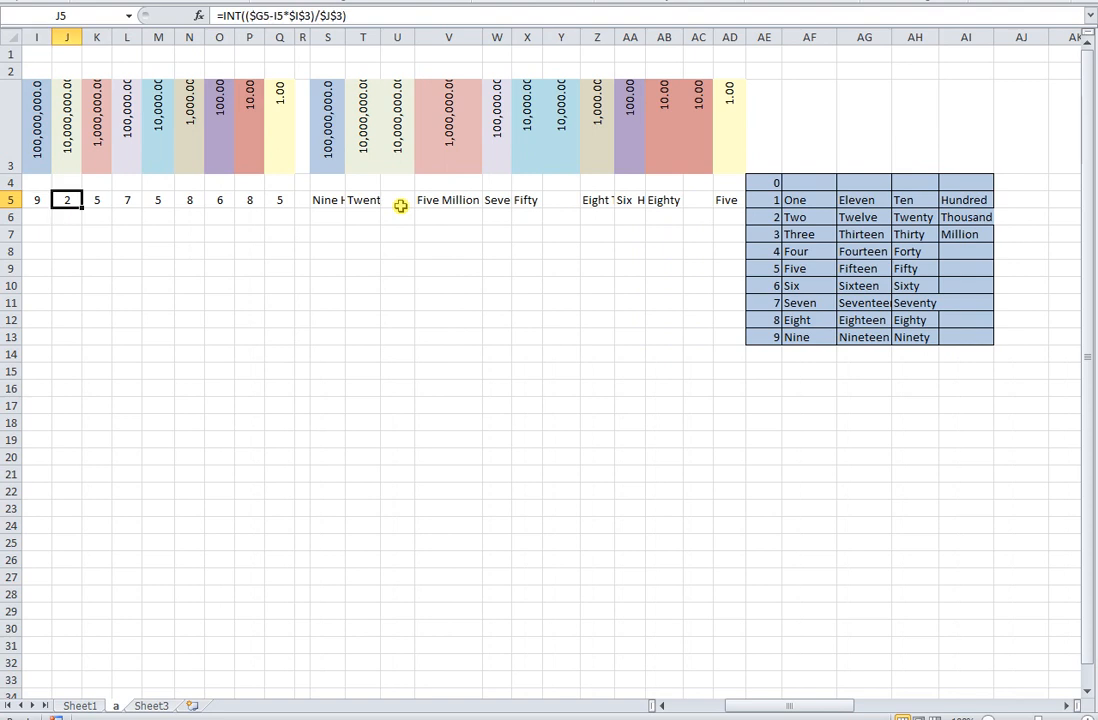
Step: Examine the place-value headings in row 3 above the word columns, from S3 through AD3
key(Up)
key(Up)
key(Right)
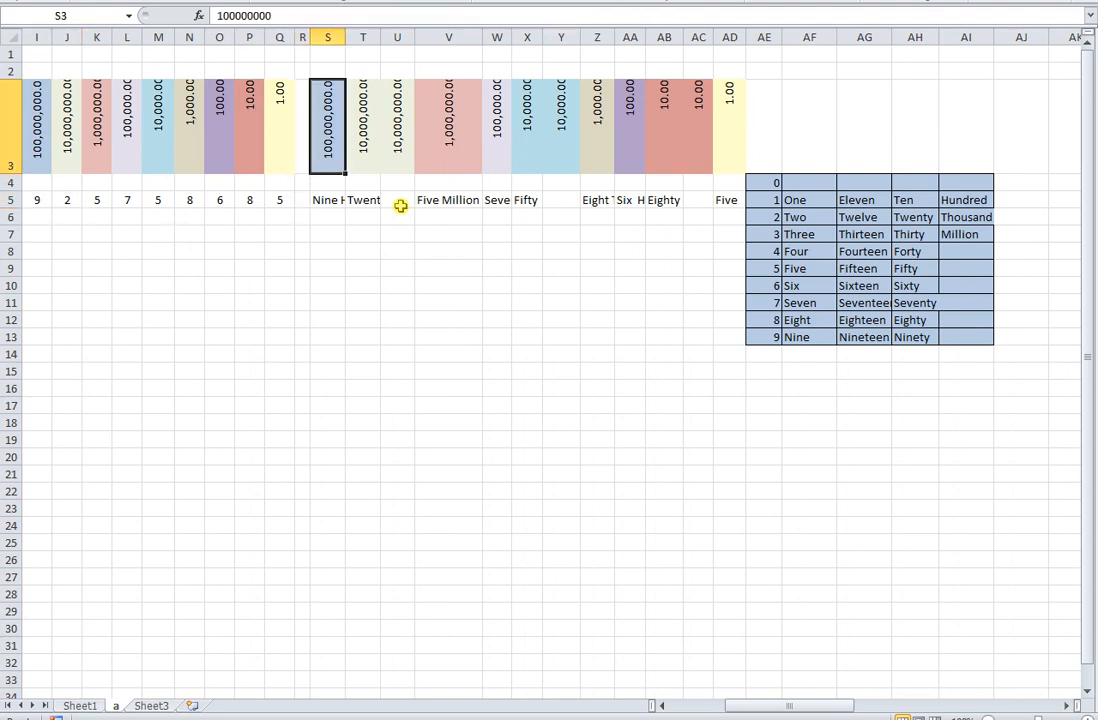
key(Right)
key(Right)
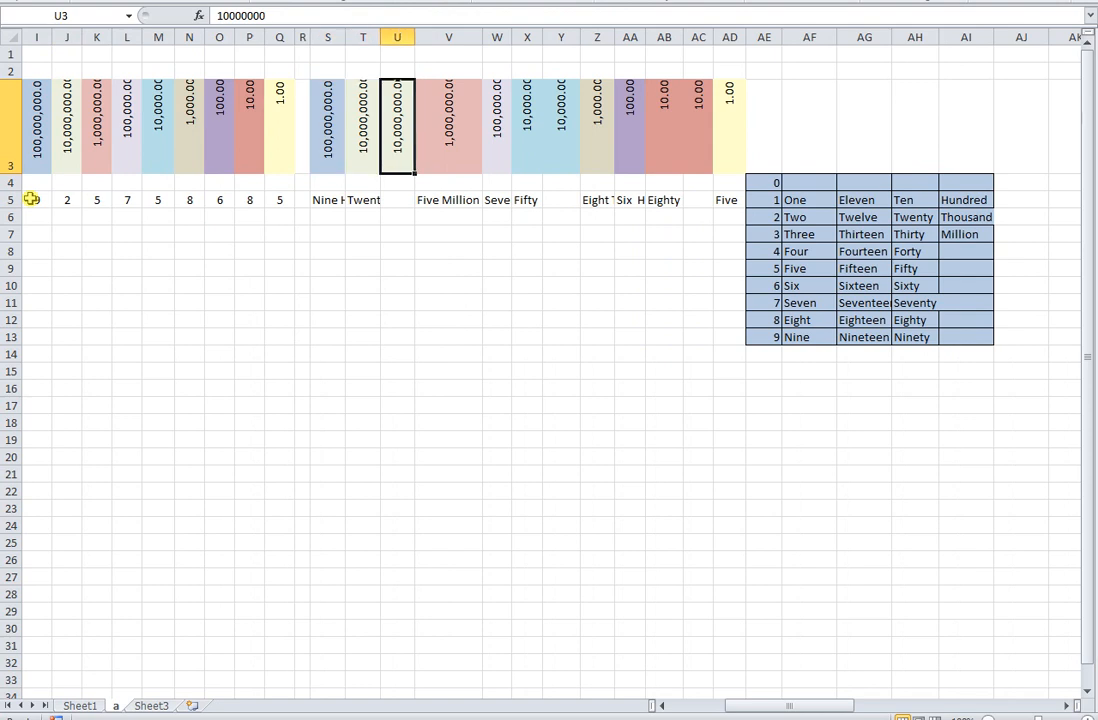
key(Right)
key(Right)
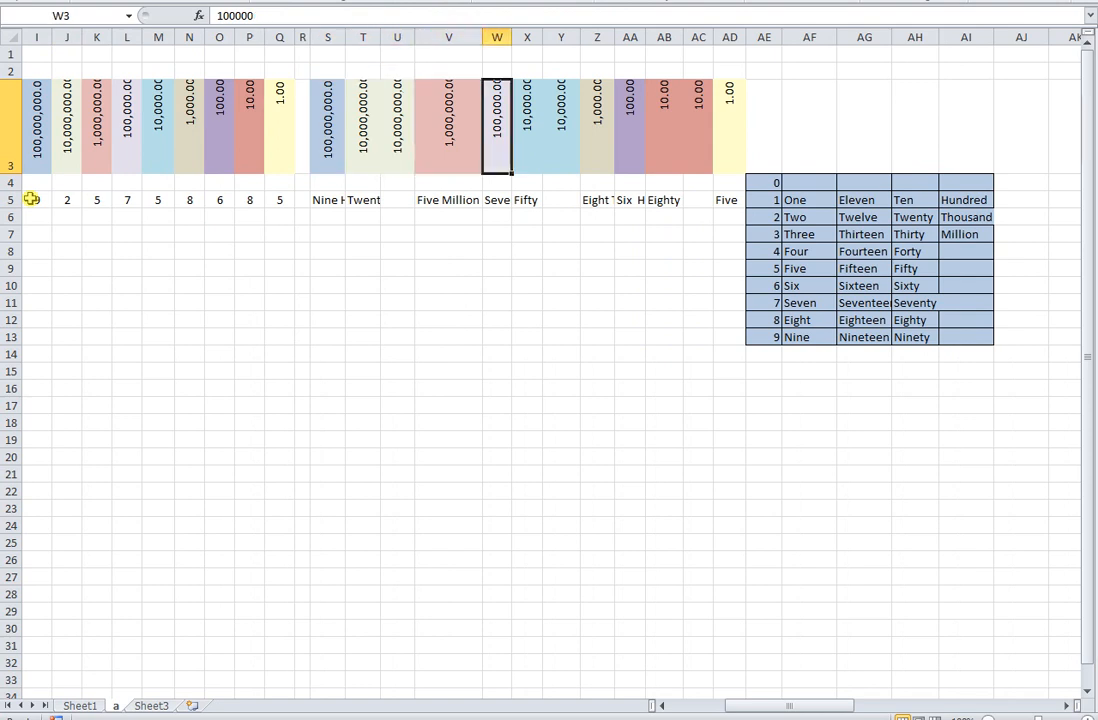
key(Right)
key(Right)
key(Right)
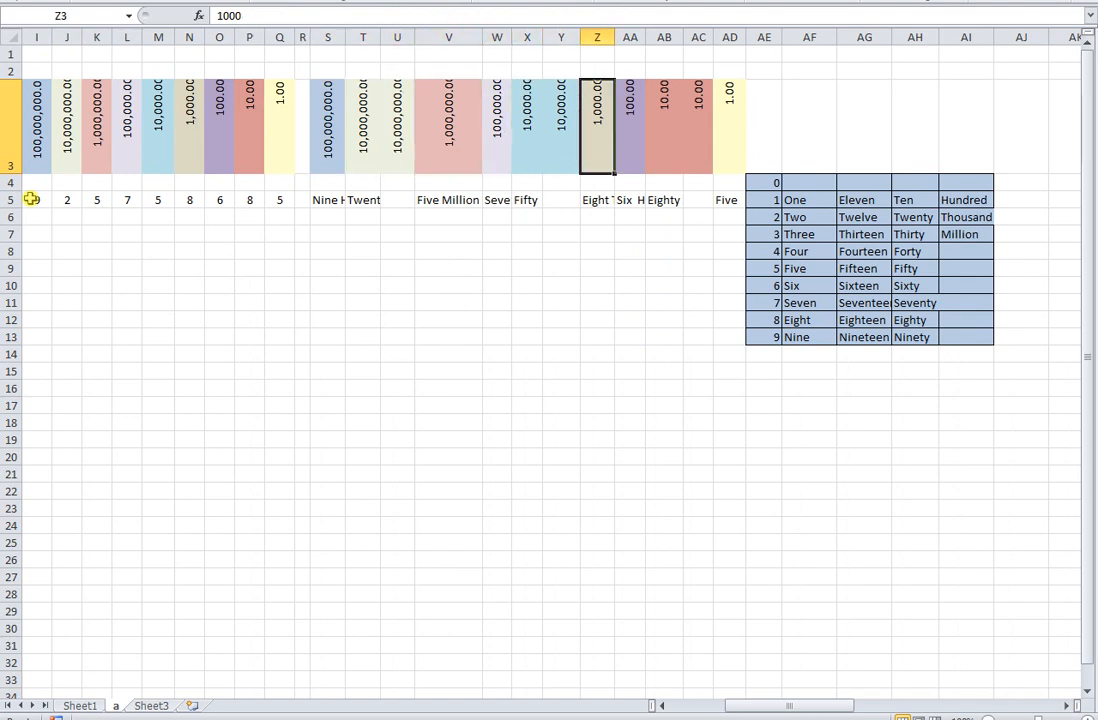
key(Right)
key(Right)
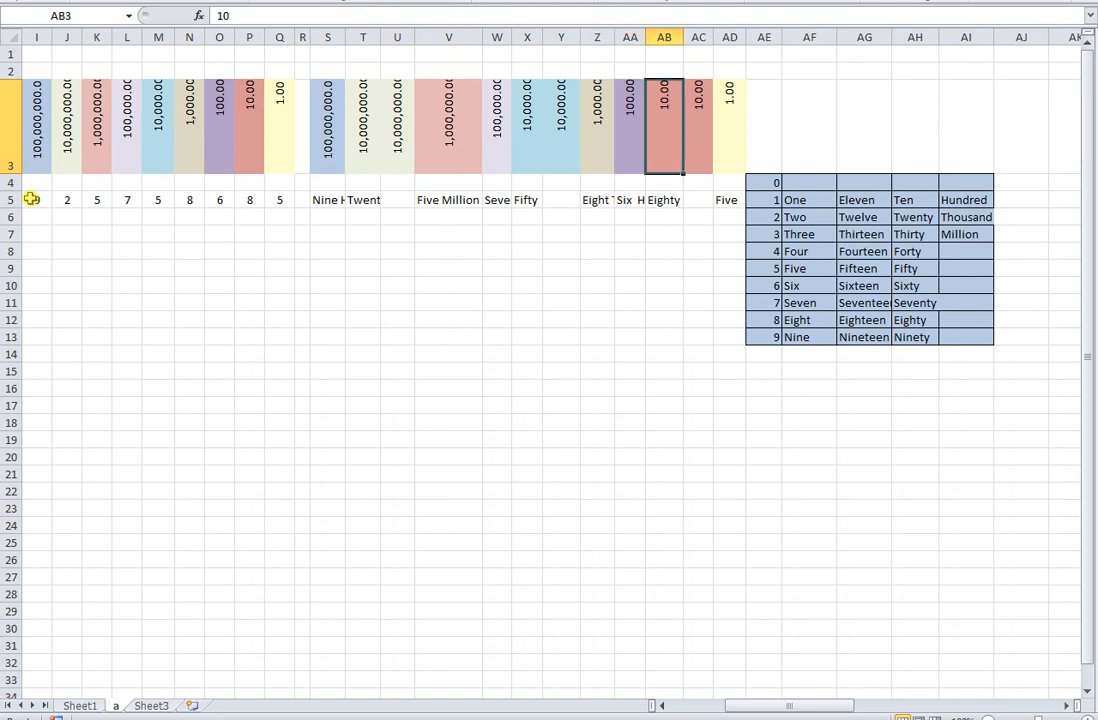
key(Right)
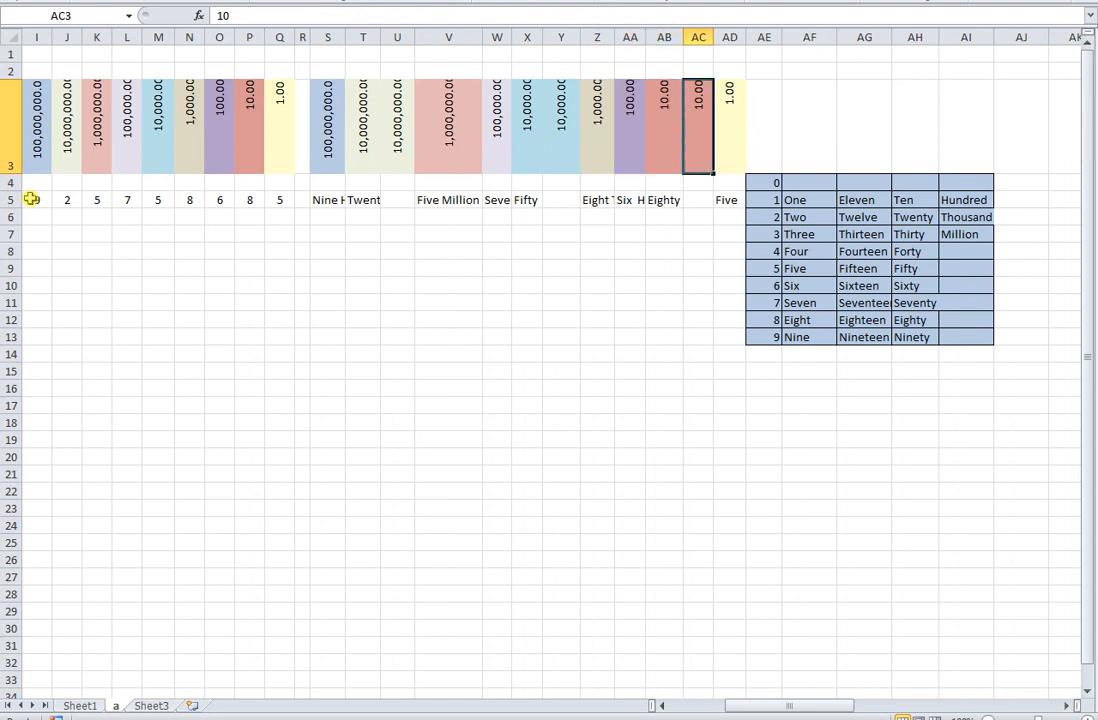
key(Right)
key(Down)
key(Down)
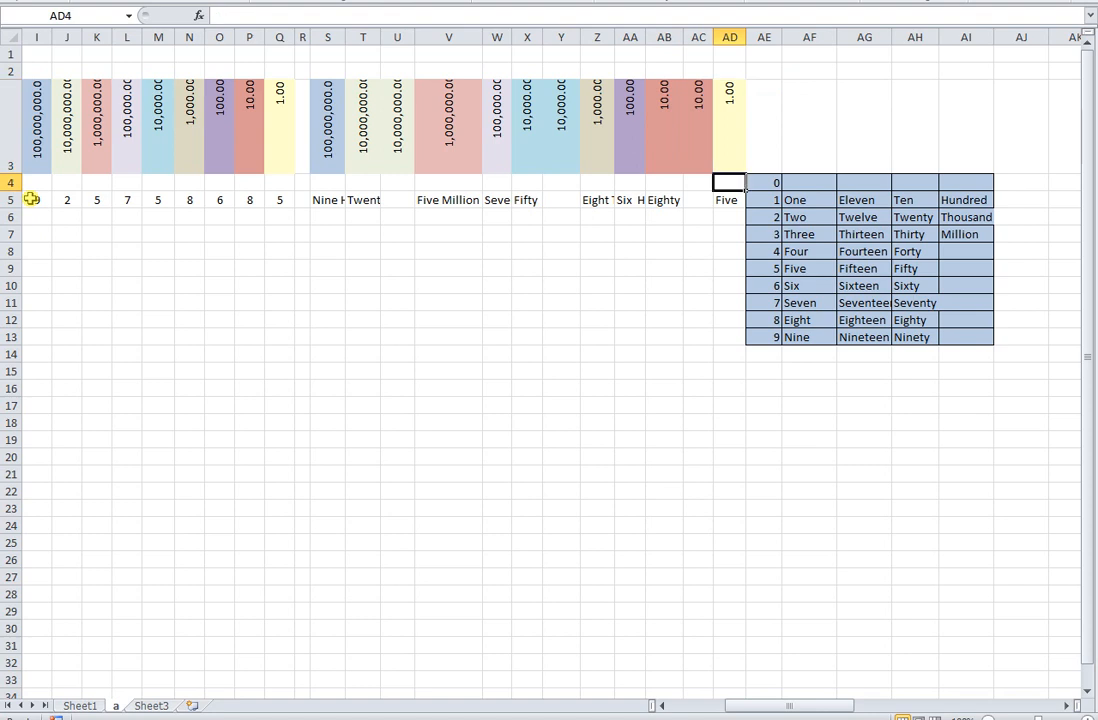
Step: Inspect the S5 formula, checking the $AE$4:$AI$13 lookup range against the word table
key(Left)
key(Left)
key(Left)
key(Left)
key(Left)
key(Left)
key(Left)
key(Left)
key(Left)
key(Left)
key(Left)
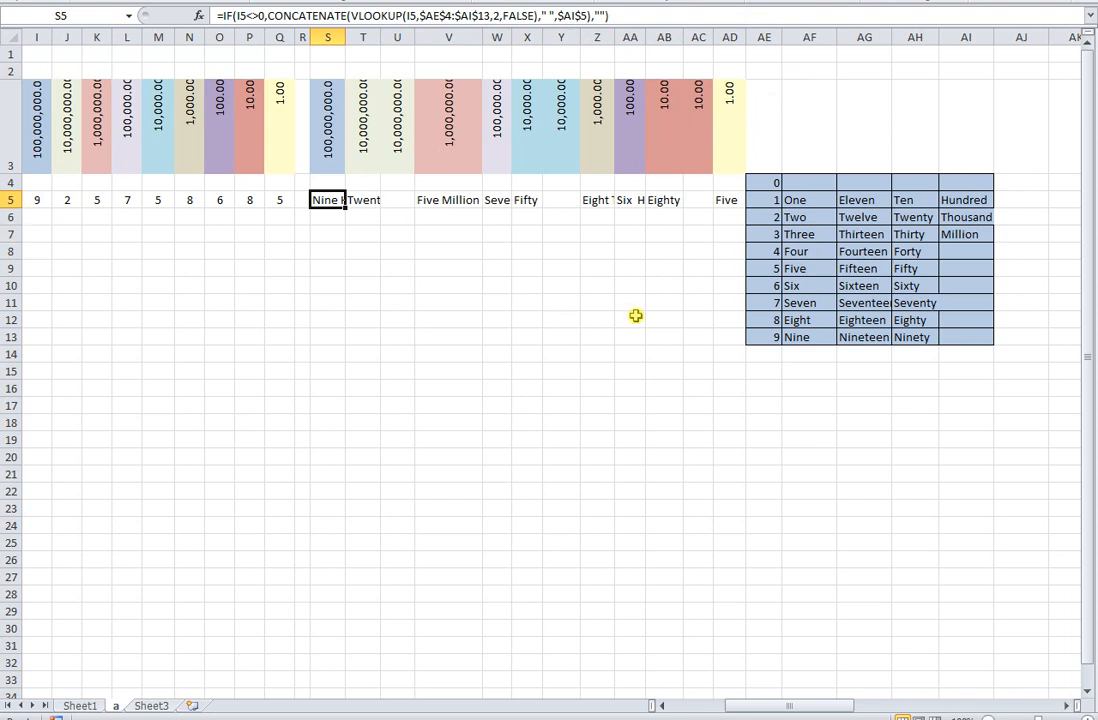
key(F2)
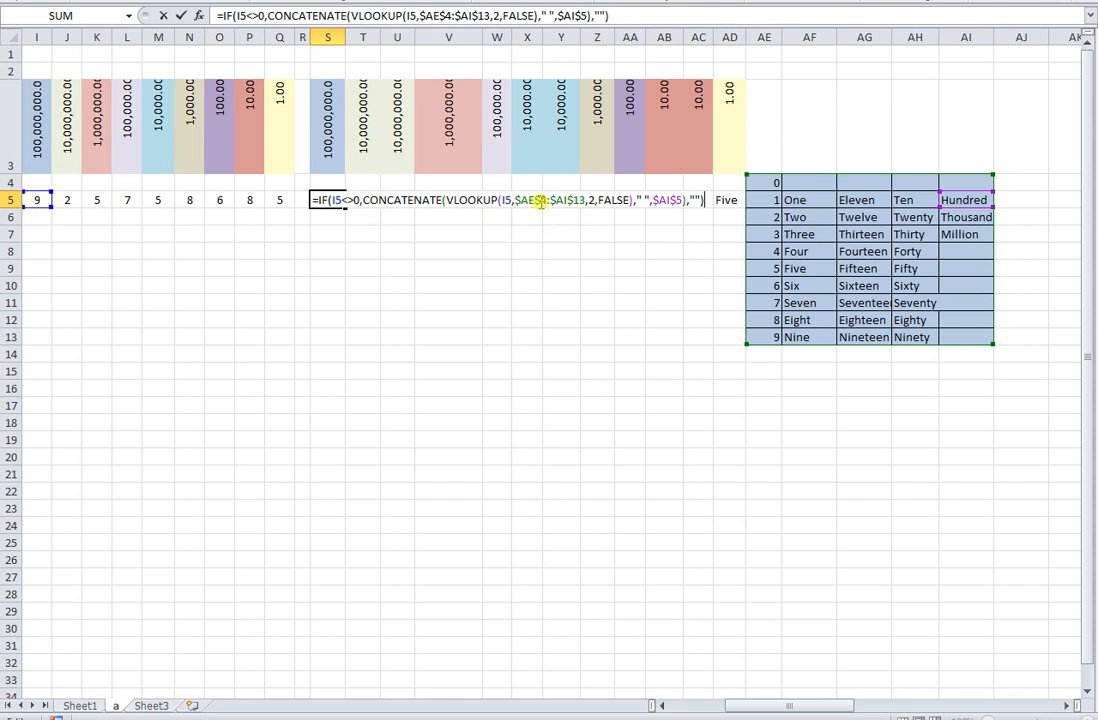
drag(526, 200, 580, 200)
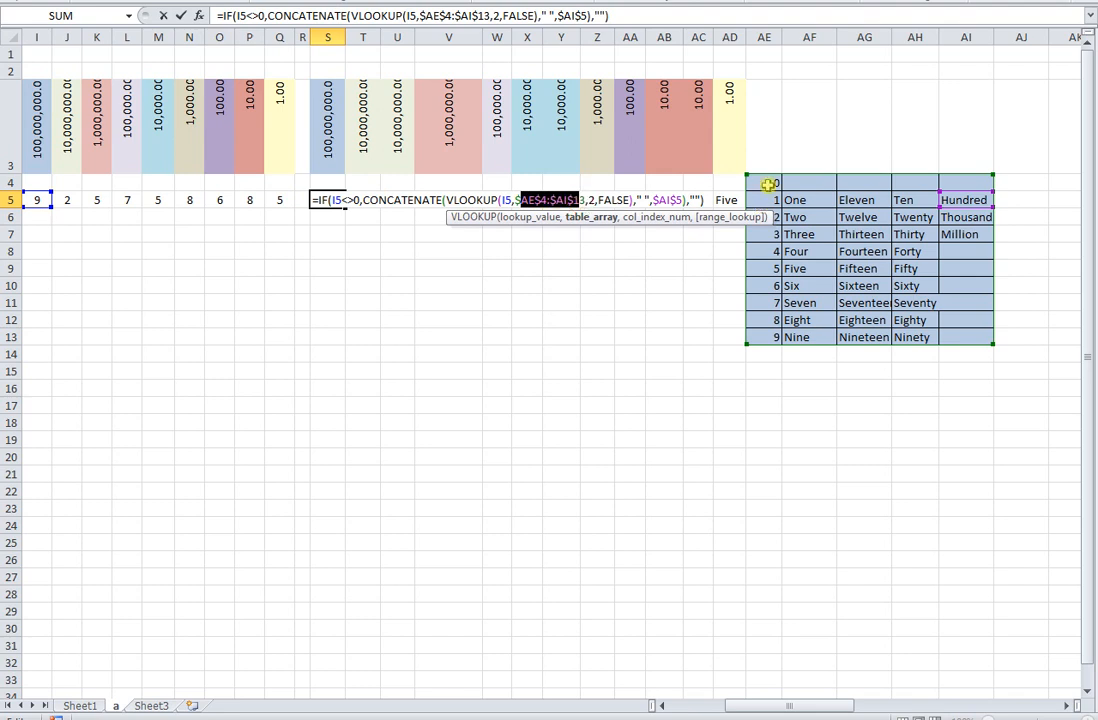
drag(768, 217, 772, 254)
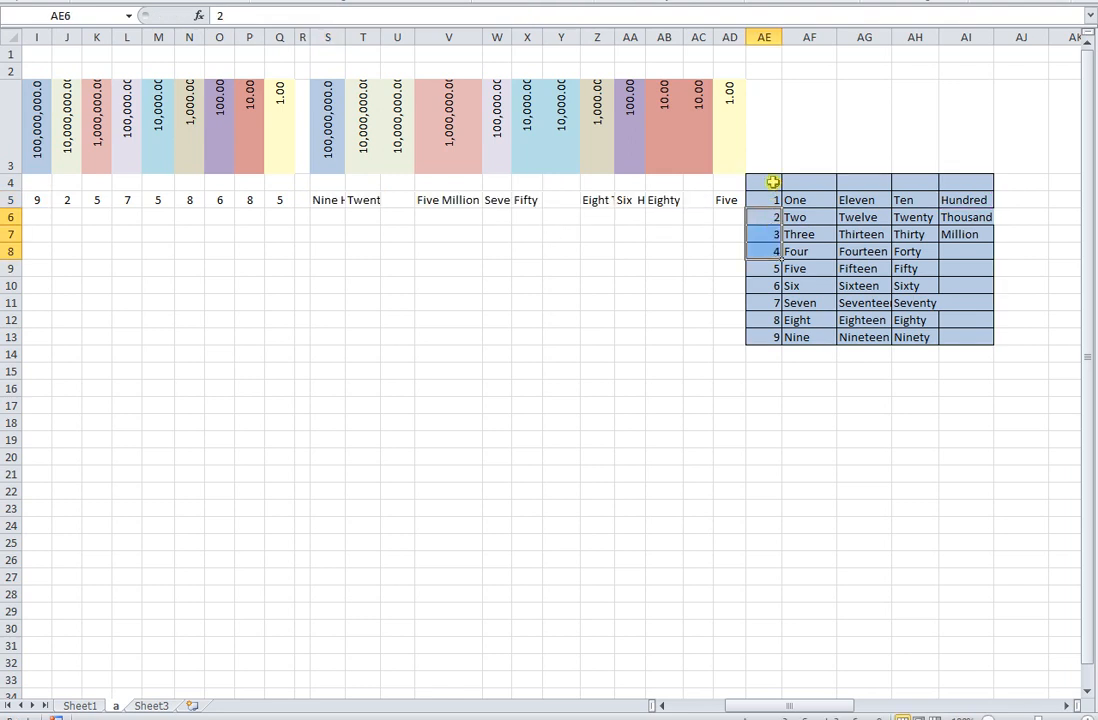
Step: Inspect the IF test on I5 and the VLOOKUP match argument in the S5 formula, leaving it unchanged
click(332, 204)
double_click(332, 204)
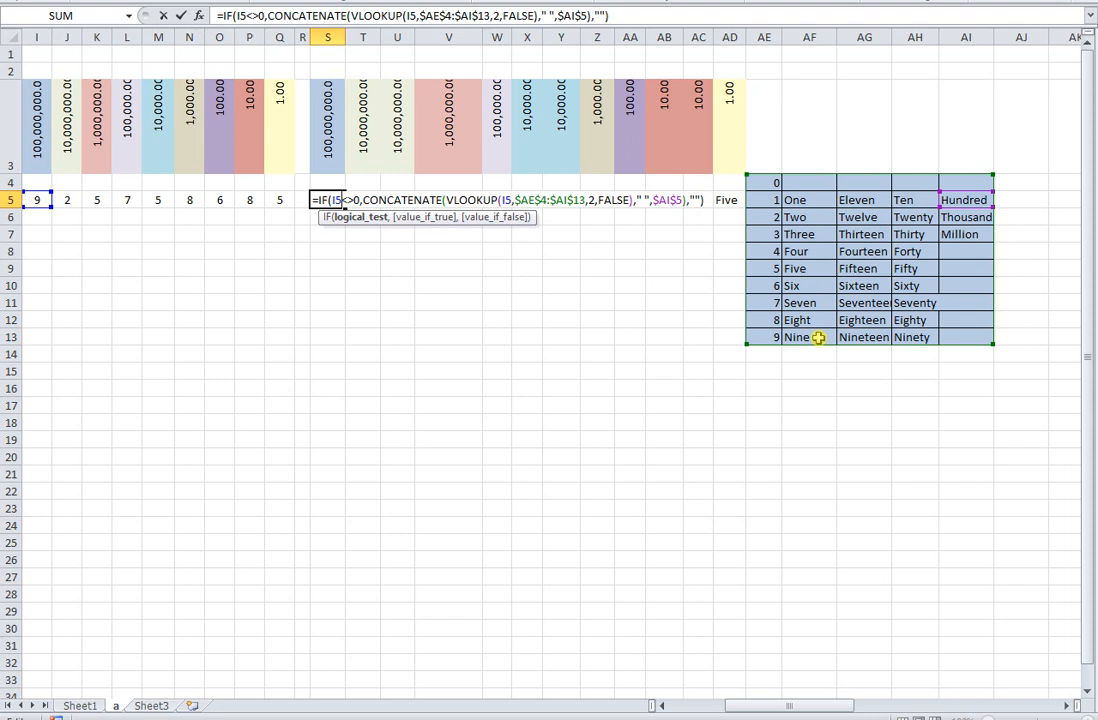
click(604, 200)
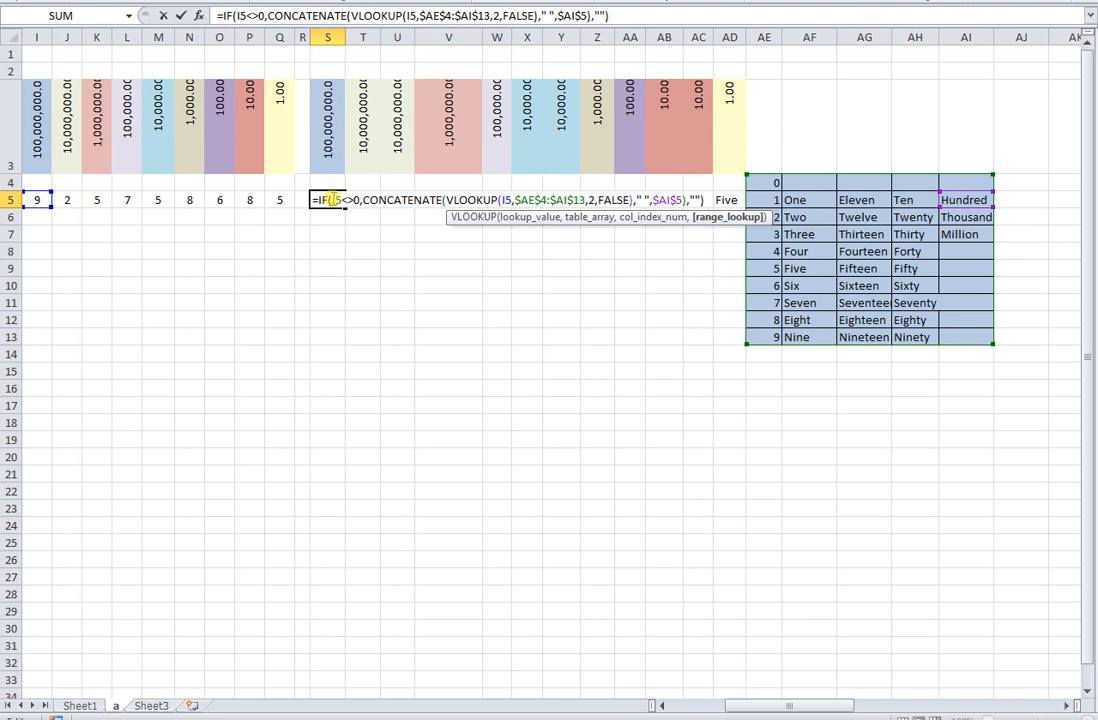
key(Return)
click(331, 199)
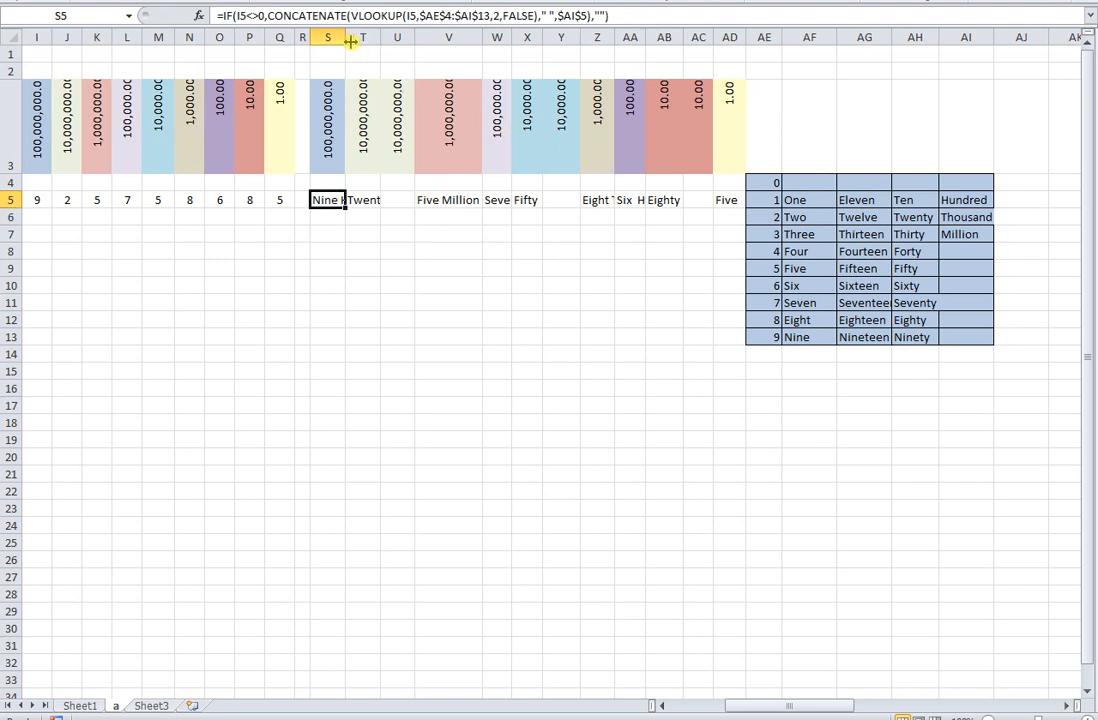
Step: Widen columns S, T and U to fit their words, and view the formulas in T5 and U5
drag(352, 37, 397, 37)
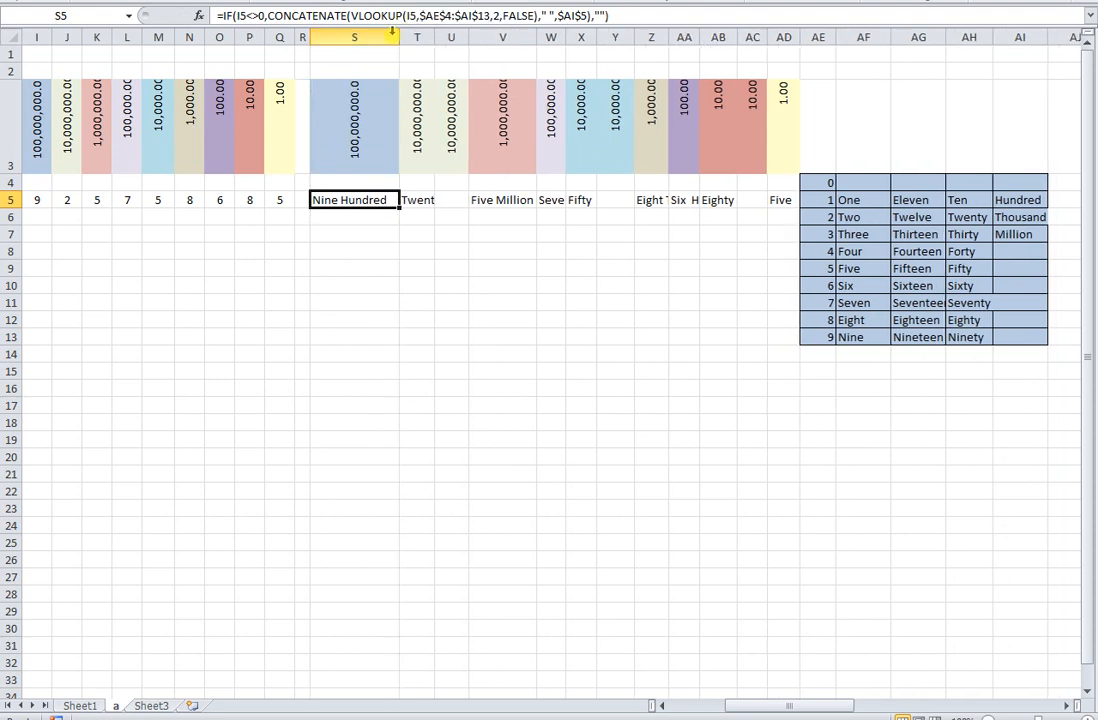
click(390, 37)
click(377, 199)
drag(399, 37, 515, 37)
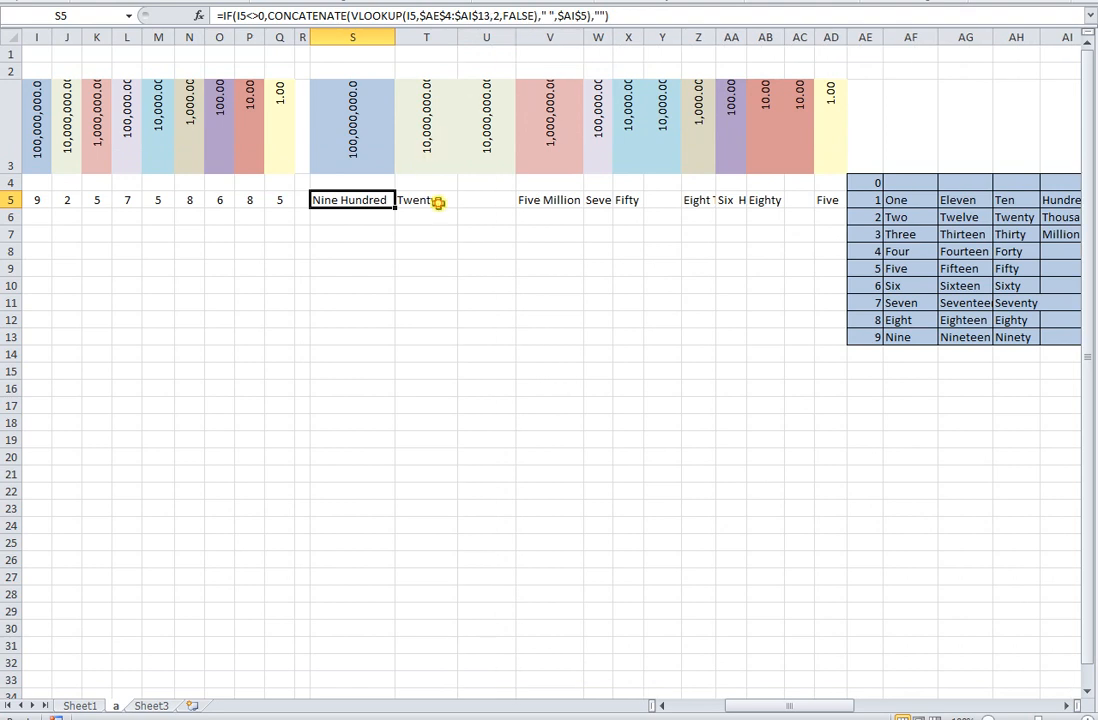
click(437, 199)
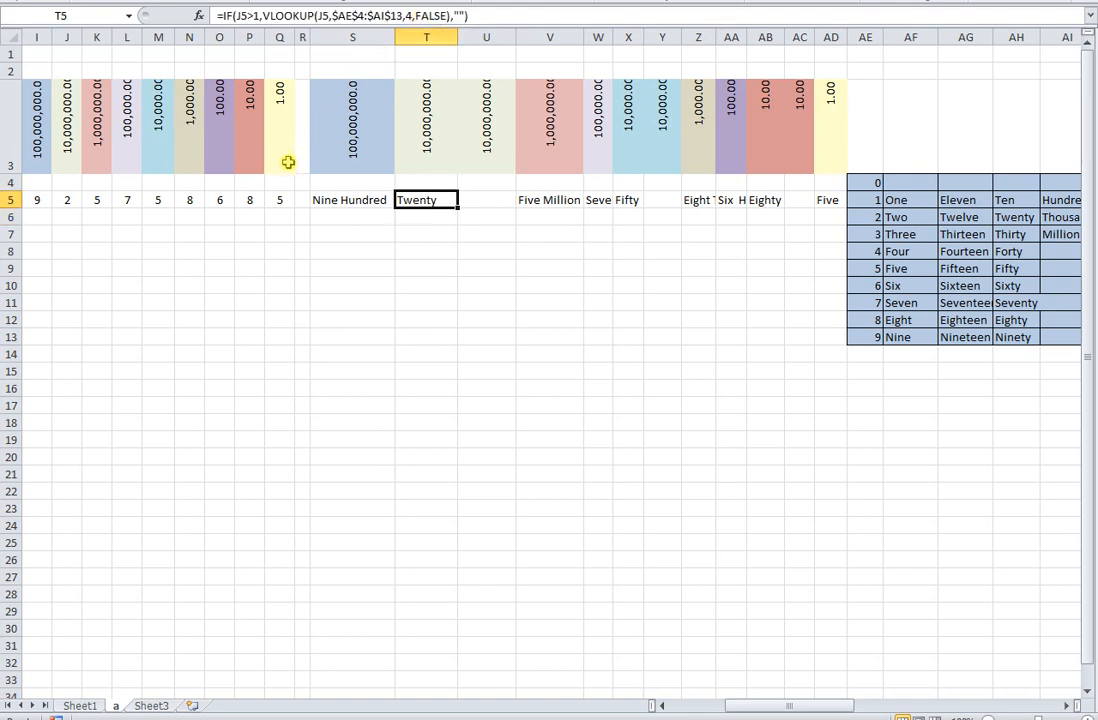
click(484, 200)
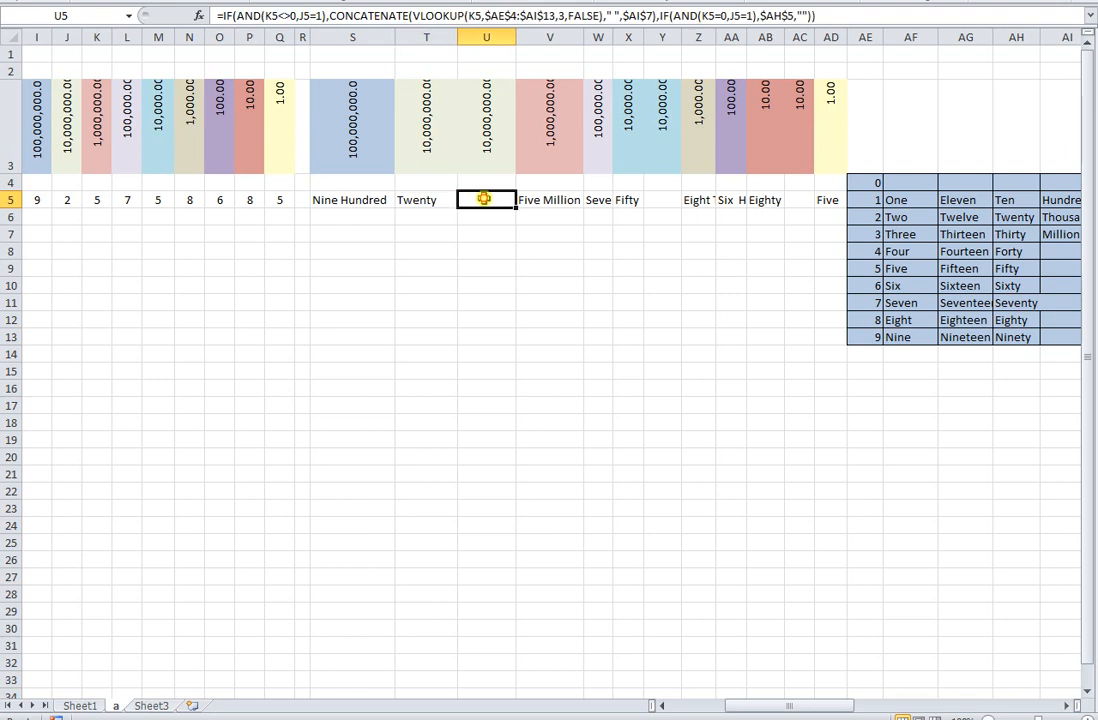
Step: Set the first item's unit rate in F5 to 915758685
scroll(421, 241, left, 3)
key(Home)
key(Right)
key(Right)
key(Right)
key(Right)
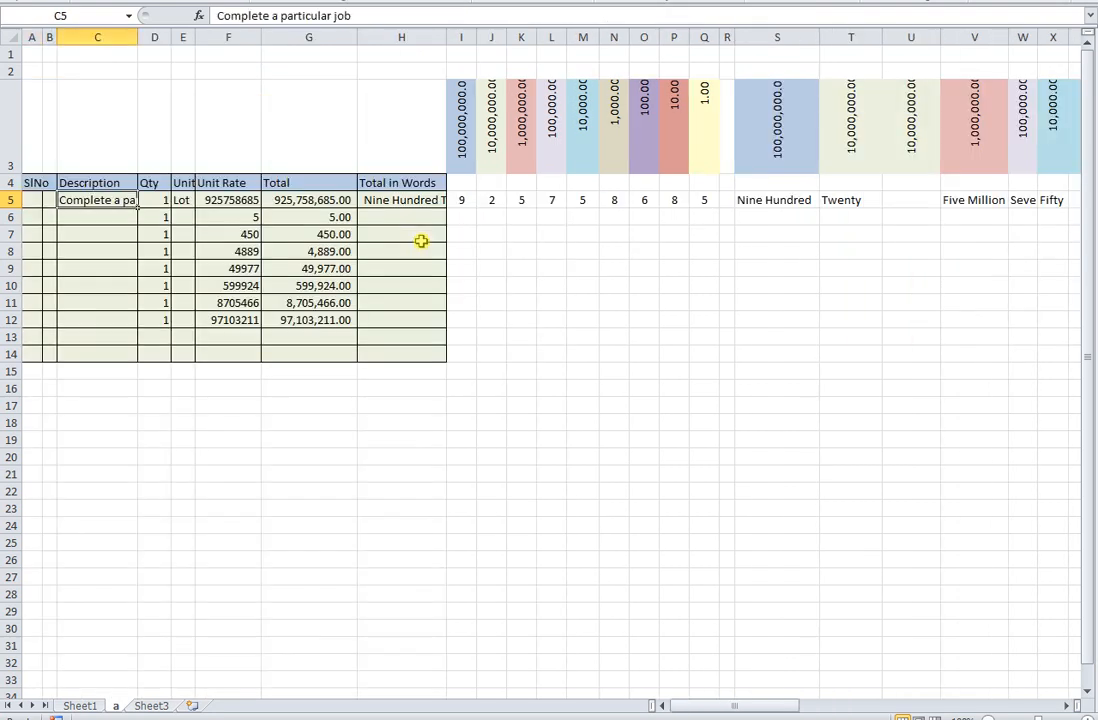
key(Right)
key(F2)
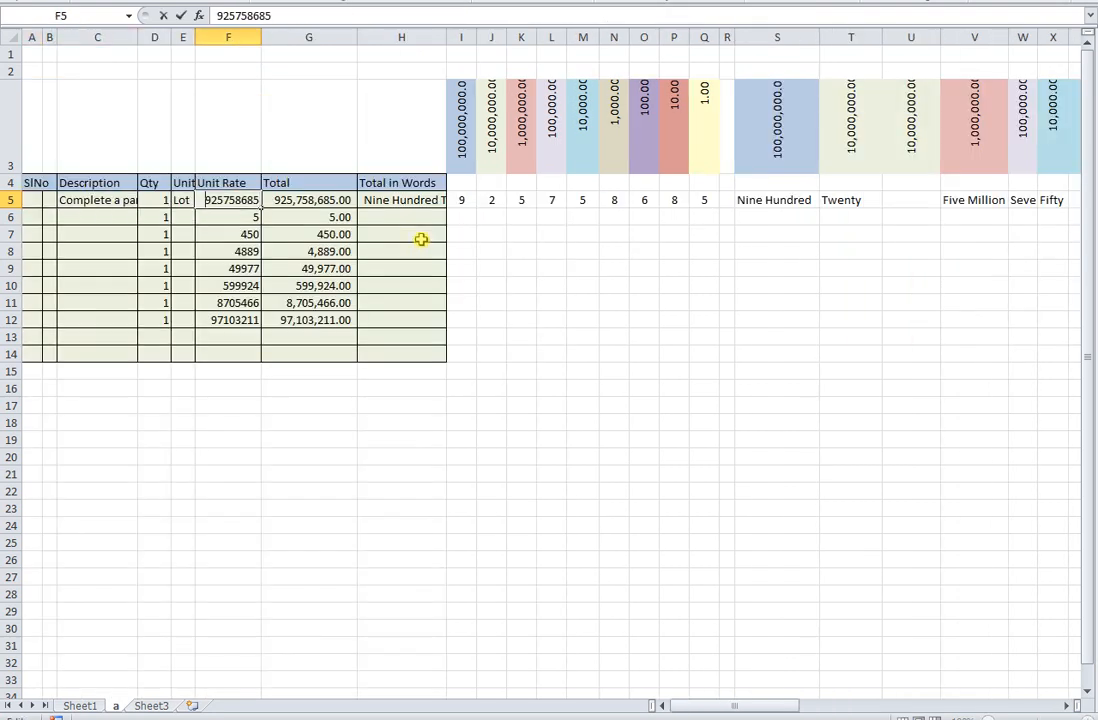
text(1)
key(Delete)
key(Return)
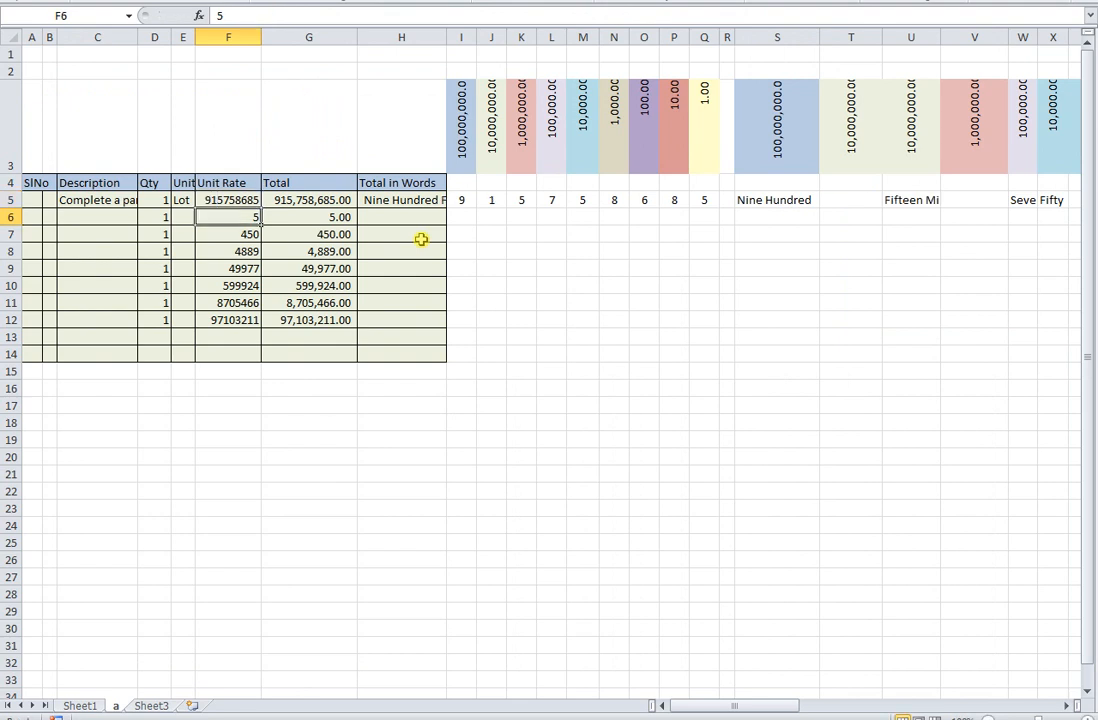
Step: Check how the word formulas in T5 and U5 respond to the changed unit rate
key(Up)
key(Right)
key(Right)
key(Right)
key(Right)
key(Right)
key(Right)
key(Right)
key(Right)
key(Right)
key(Right)
key(Right)
key(Right)
key(Right)
key(Right)
key(Right)
key(Right)
key(Right)
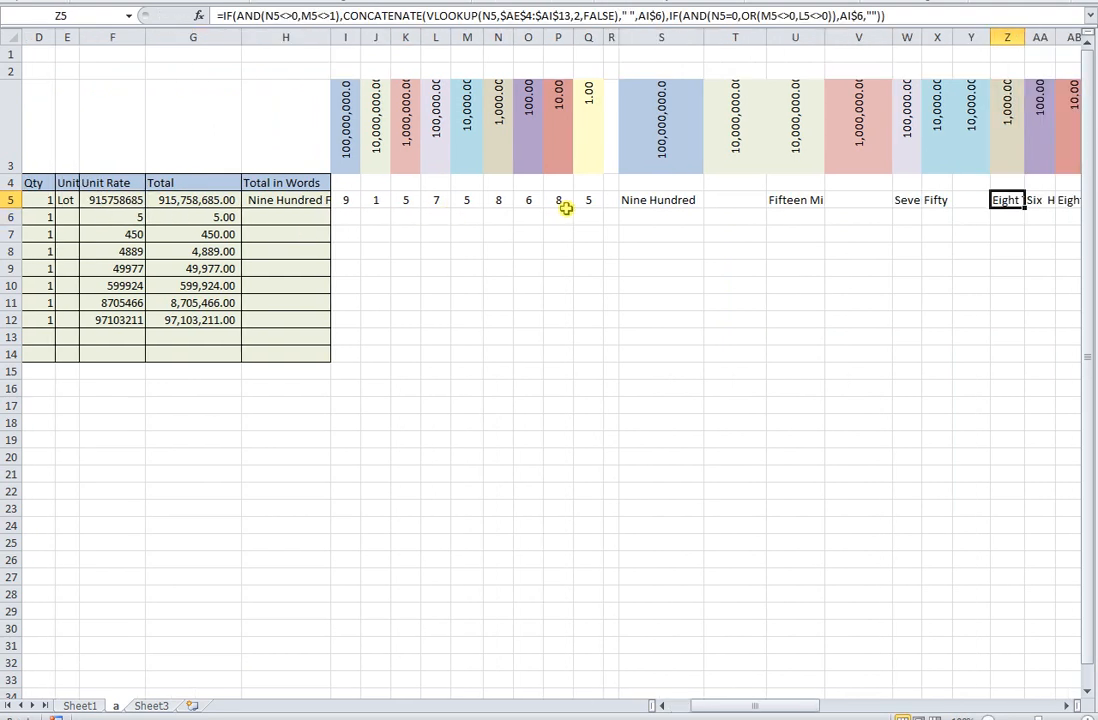
click(706, 205)
click(620, 202)
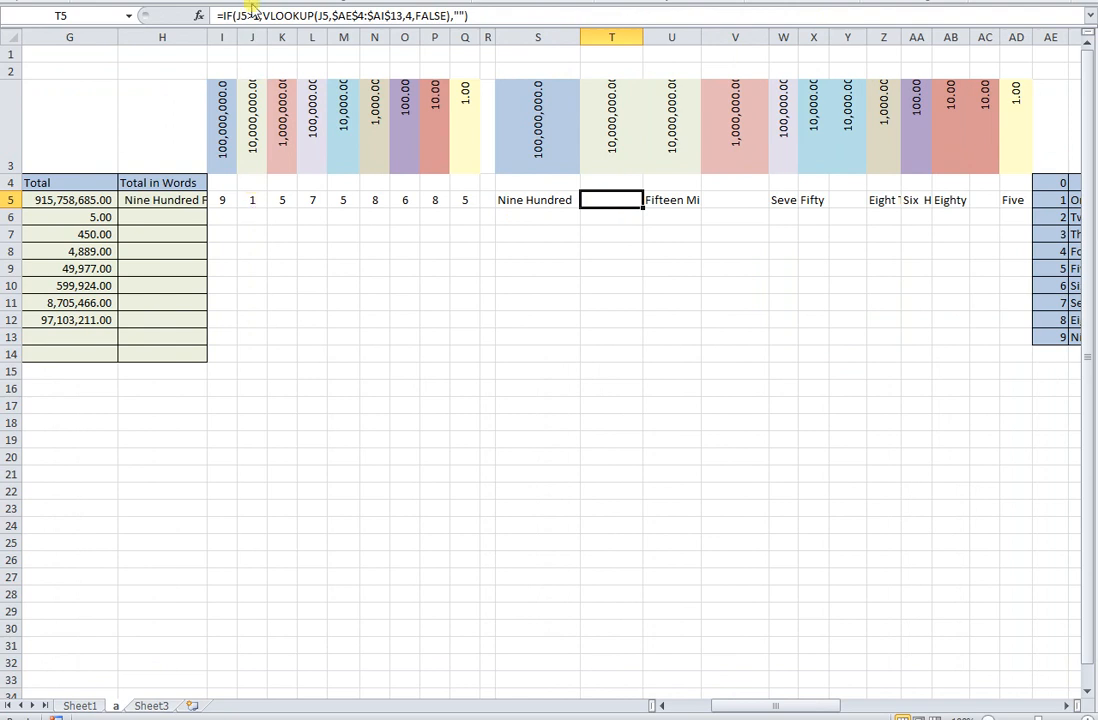
key(Right)
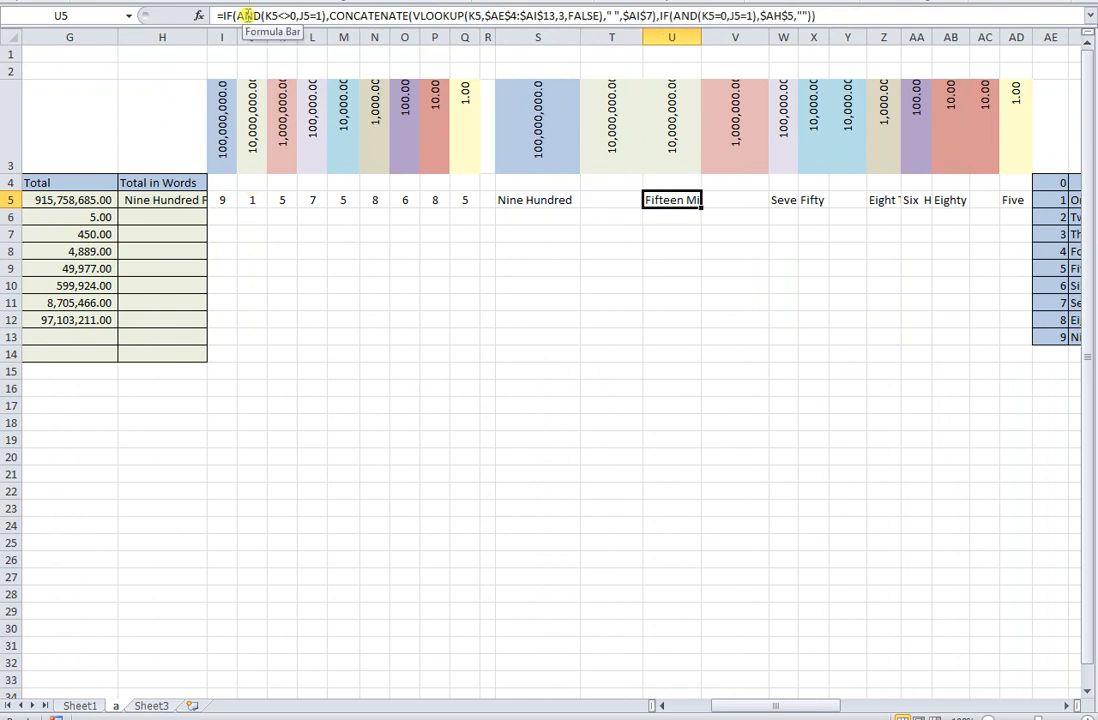
Step: Check the lookup table entry in AH5 that the U5 formula references, returning through the word cells
key(Right)
key(Right)
key(Right)
key(Right)
key(Right)
key(Right)
key(Right)
key(Right)
key(Right)
key(Right)
key(Right)
key(Right)
key(Right)
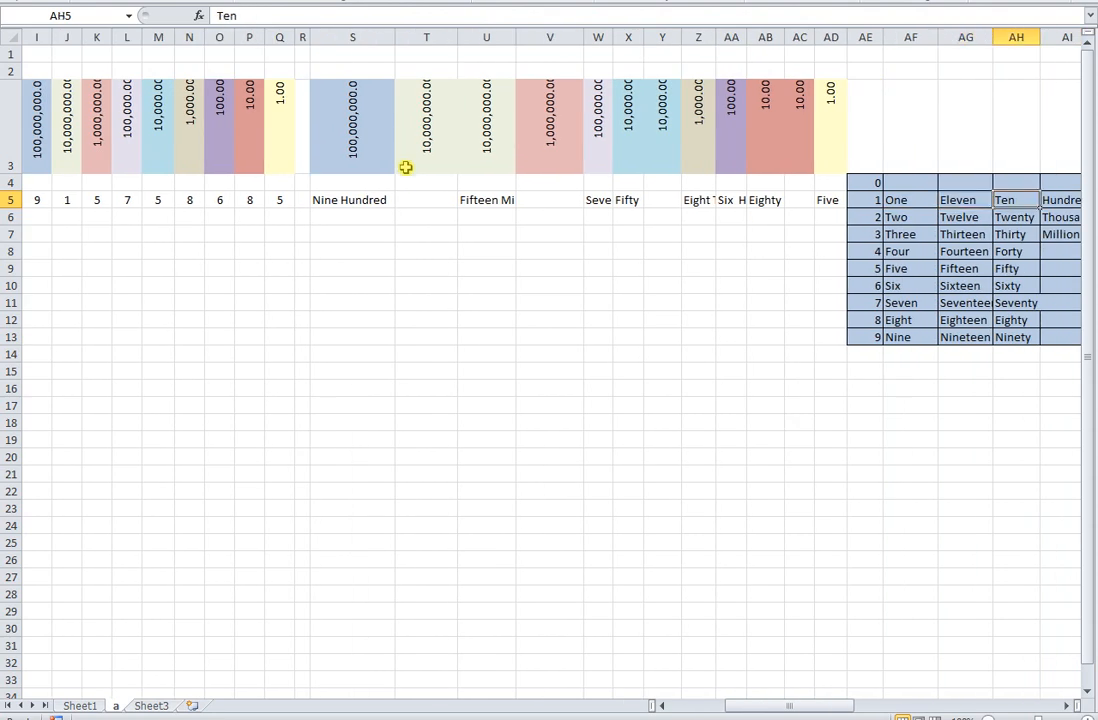
key(Left)
key(Left)
key(Left)
key(Left)
key(Left)
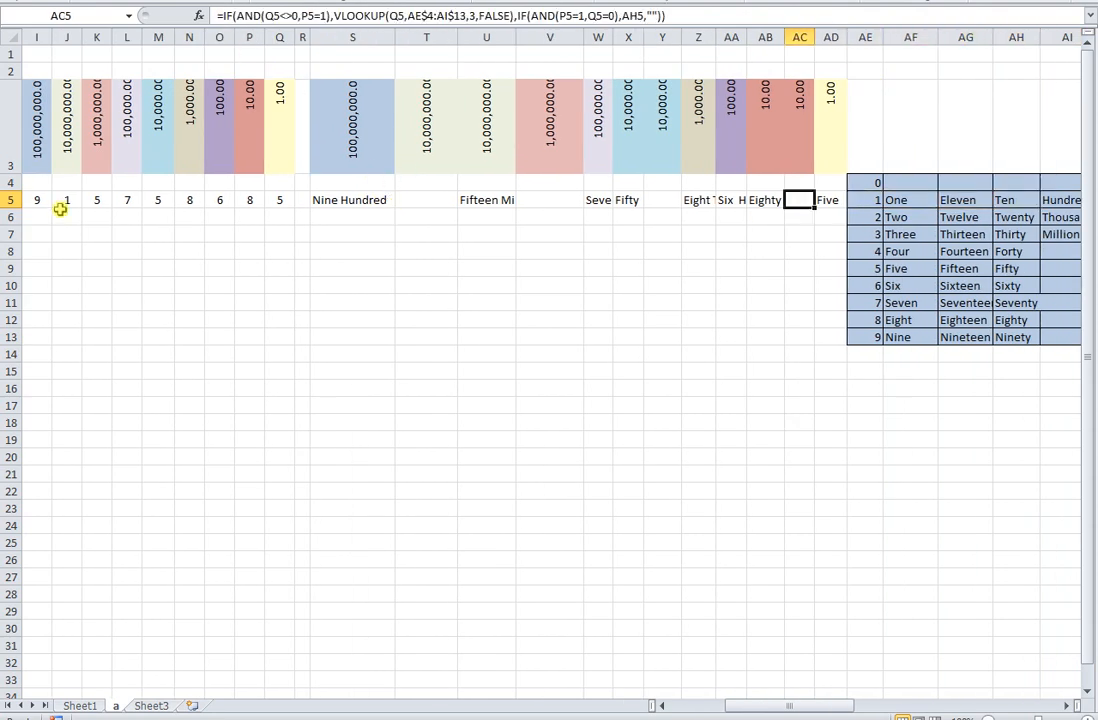
Step: Compare the J5 conditions used by the T5 tens formula and the U5 teens formula
click(63, 206)
click(431, 185)
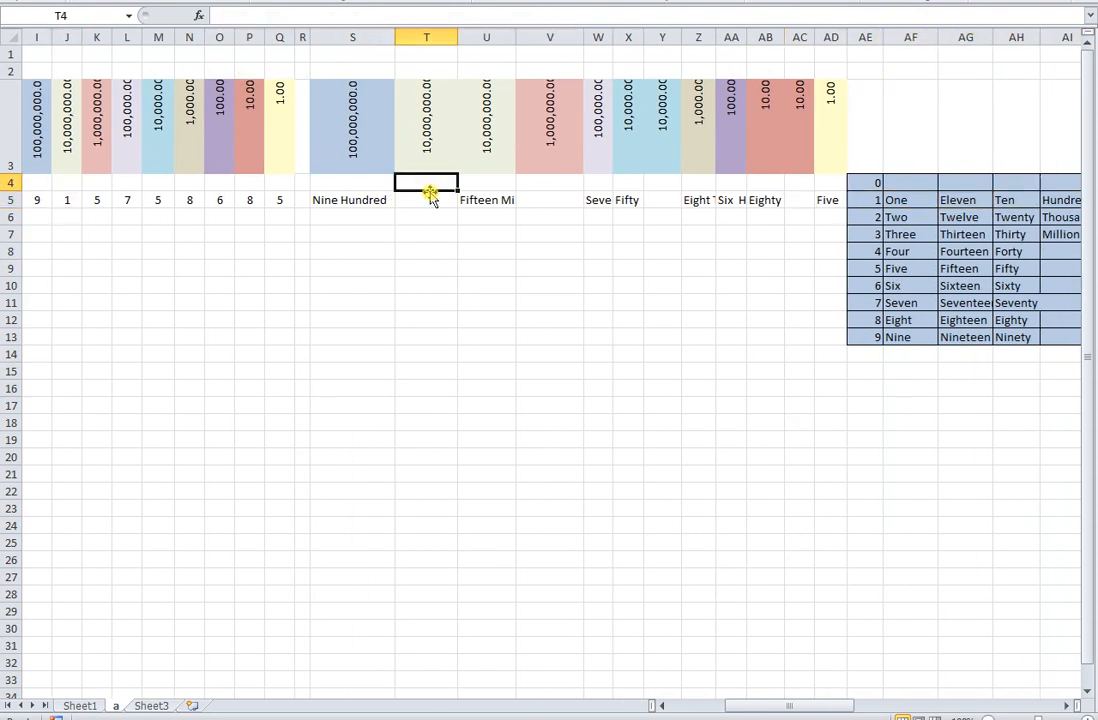
click(431, 199)
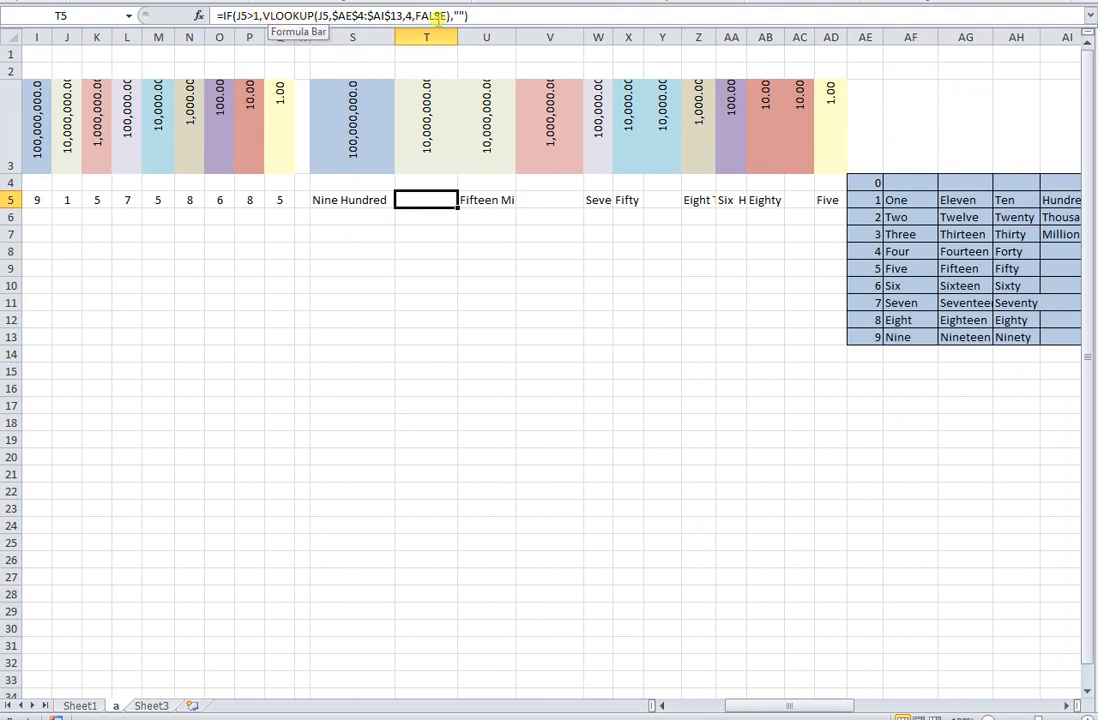
key(Right)
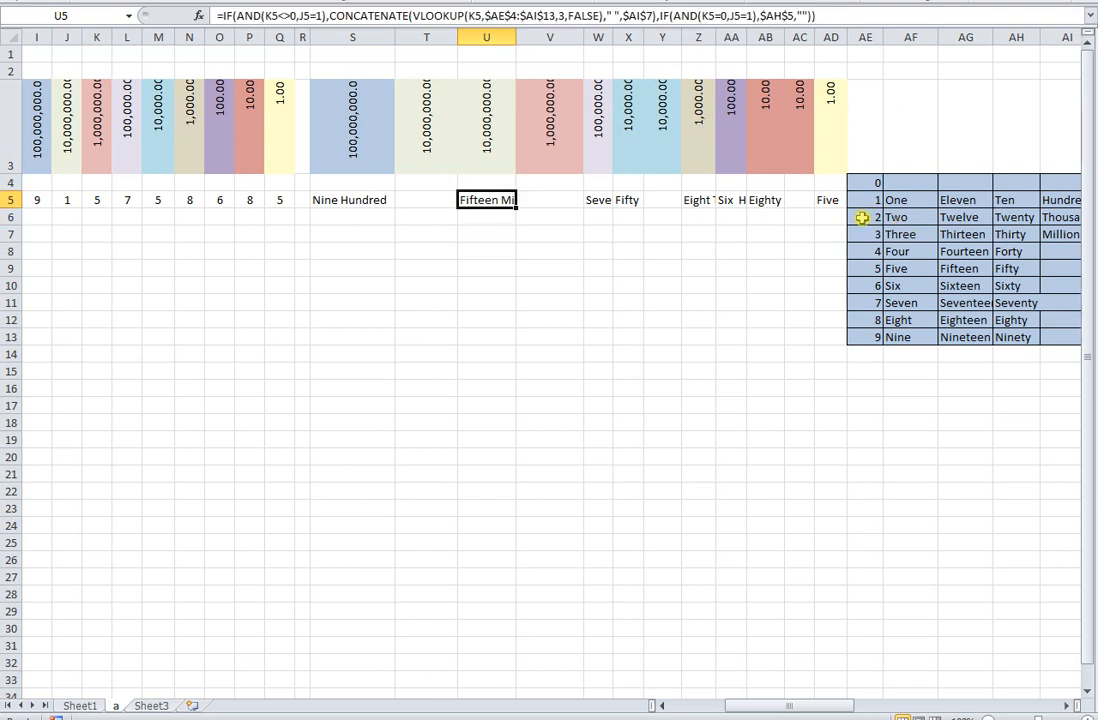
Step: Widen column U to fit its full text, and view the formula in V5
click(522, 36)
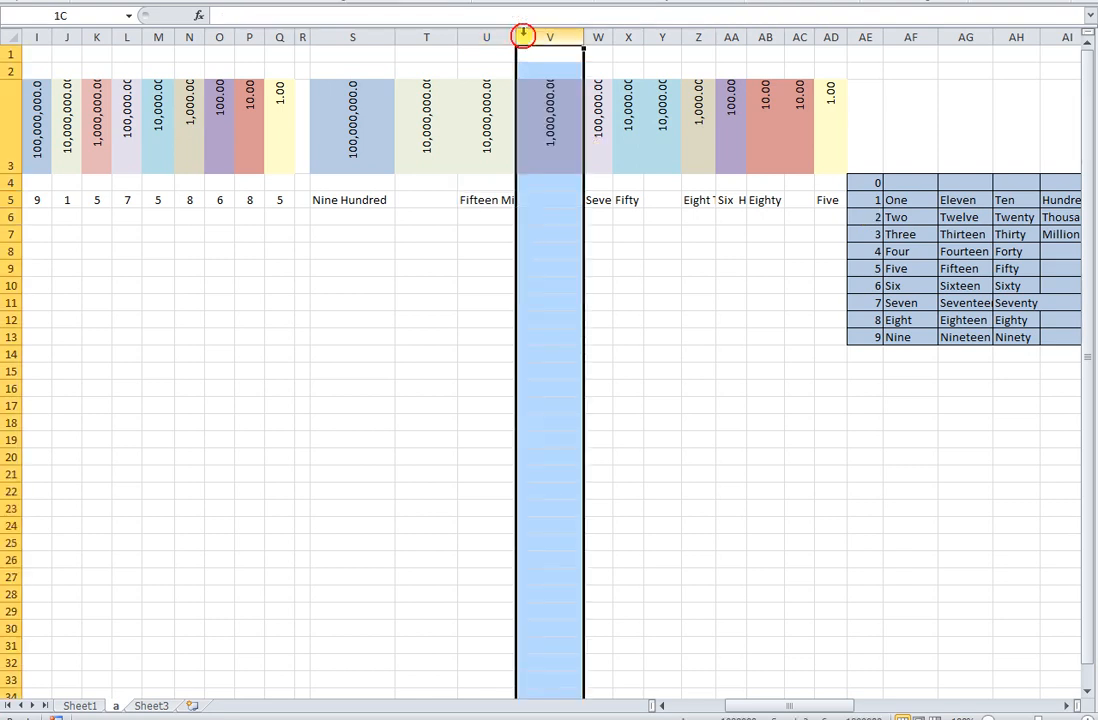
drag(517, 36, 545, 38)
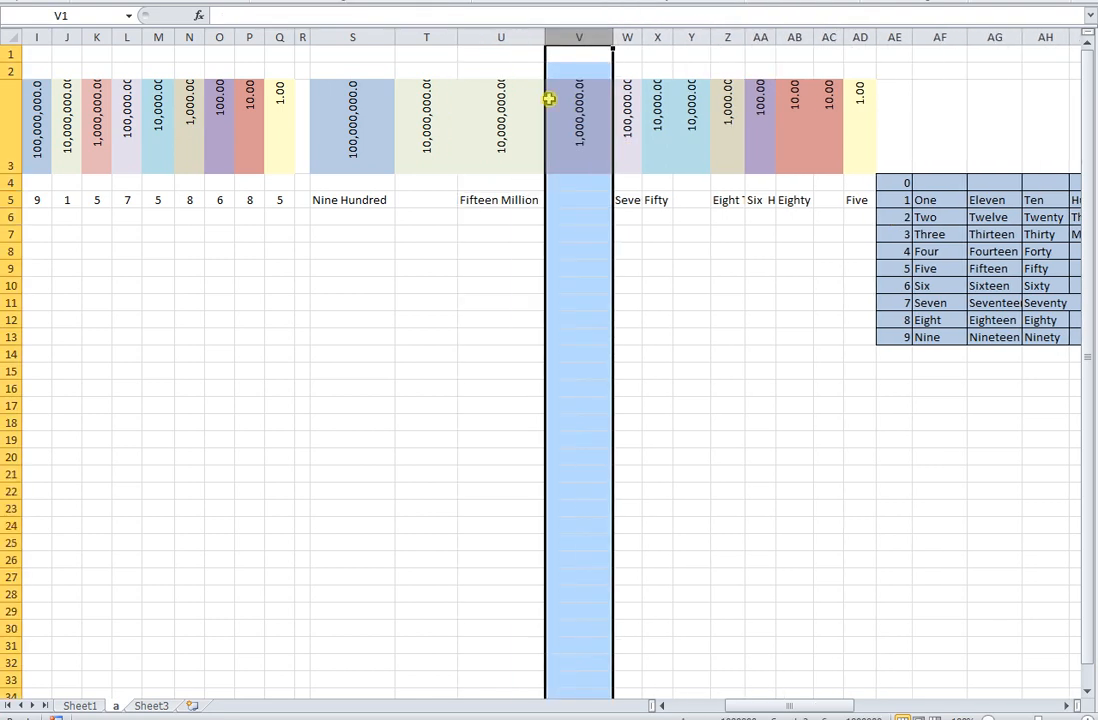
click(575, 205)
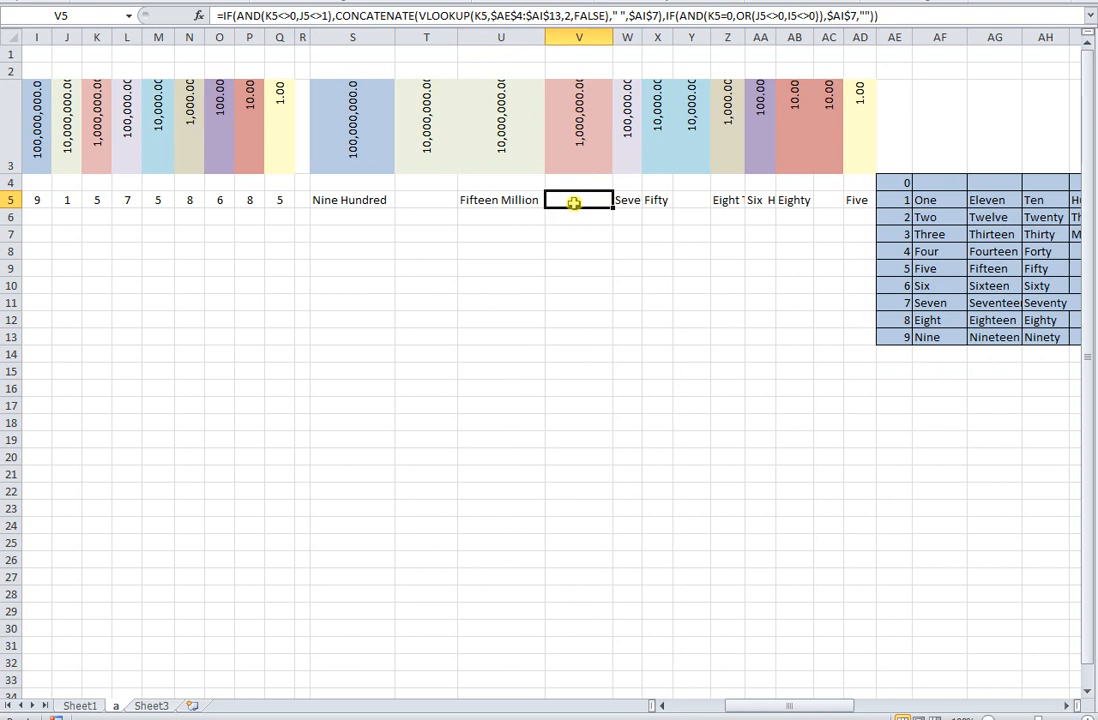
Step: Narrow columns T and U to bring the full lookup table into view, and examine the $AI$7 reference in the V5 formula
drag(543, 38, 438, 35)
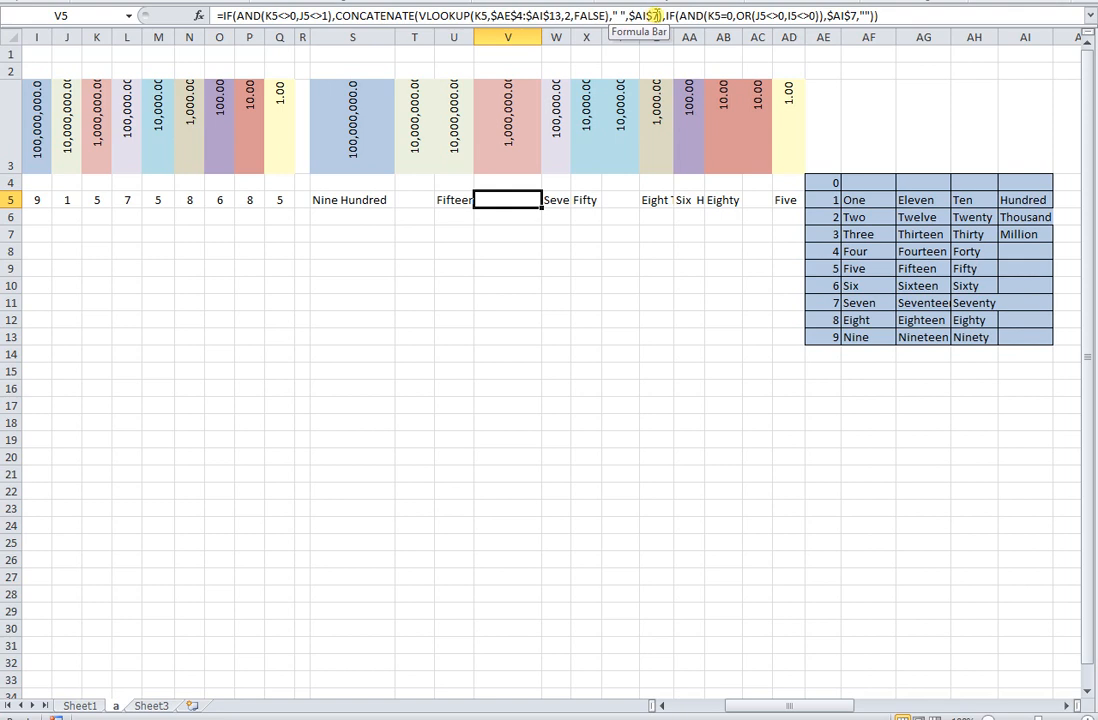
double_click(632, 15)
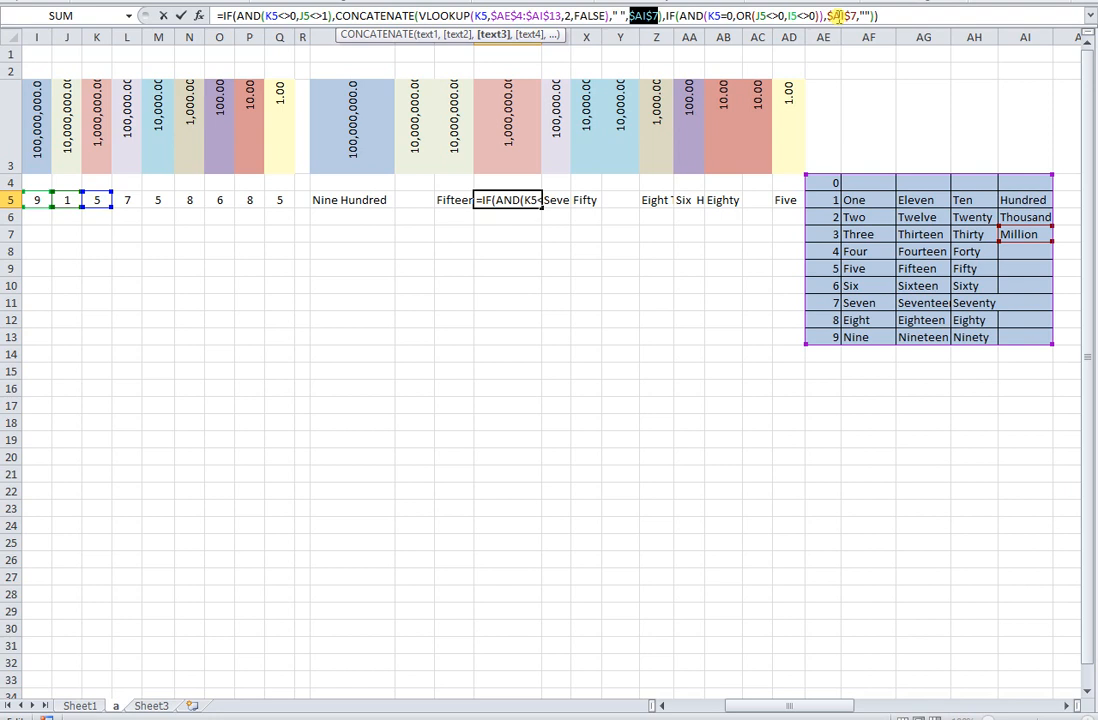
key(Return)
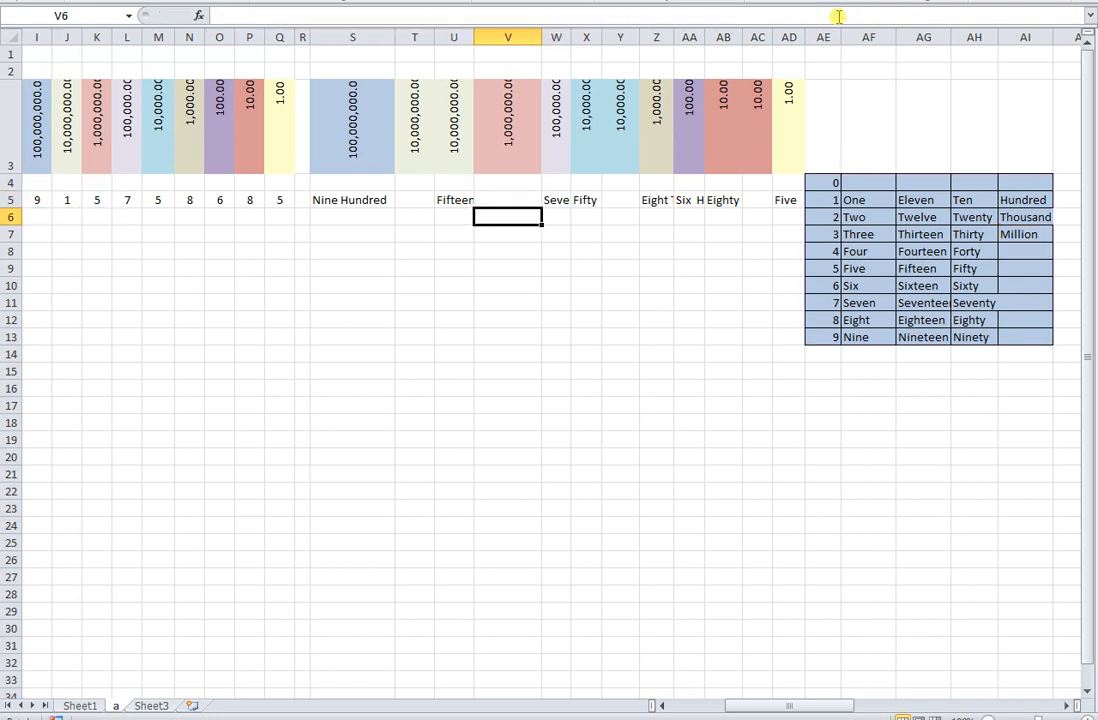
key(Up)
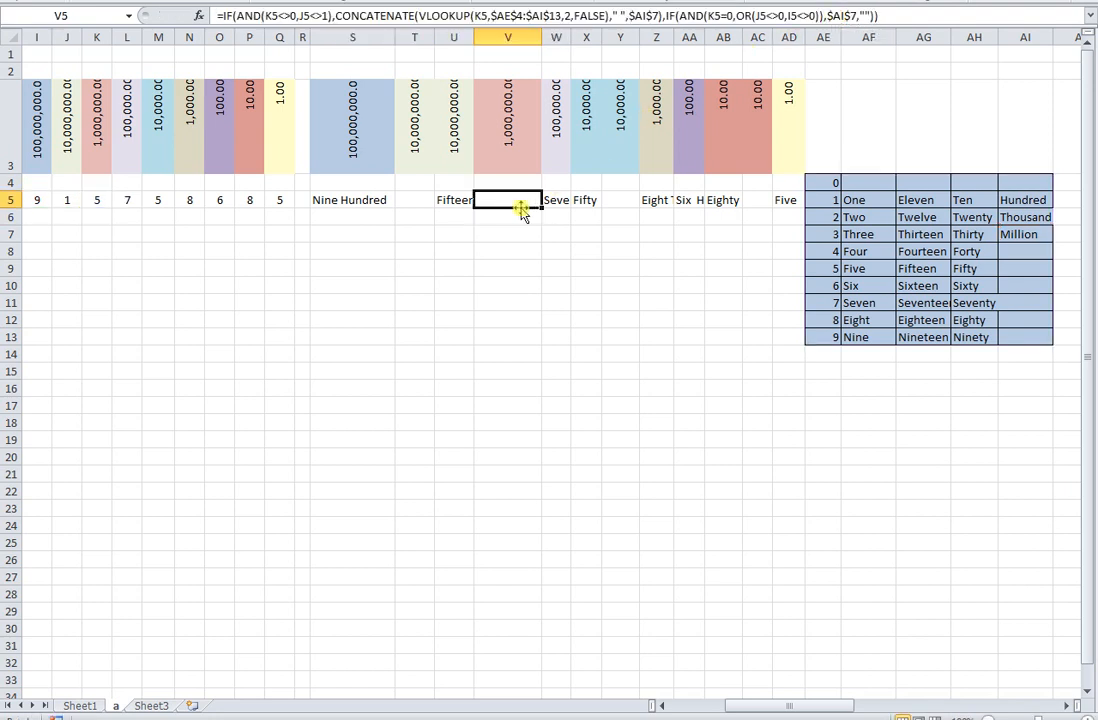
Step: Compare the hundred-thousands word formula in W5 with the hundred-millions word formula in S5
click(556, 200)
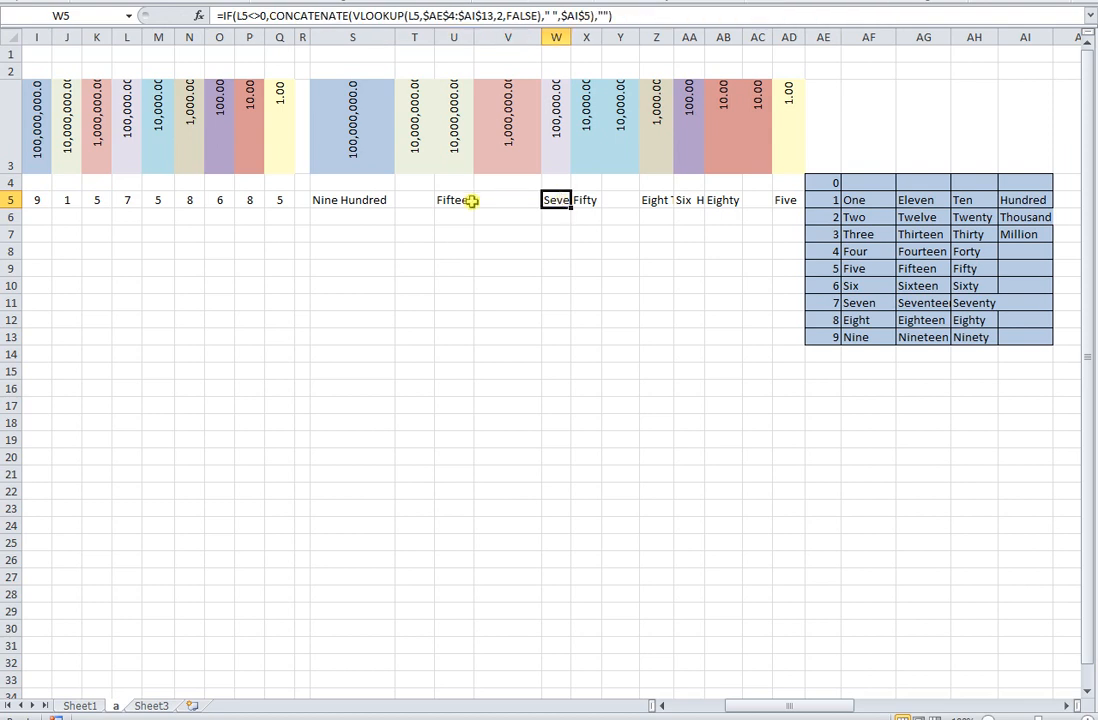
drag(511, 203, 355, 203)
click(349, 202)
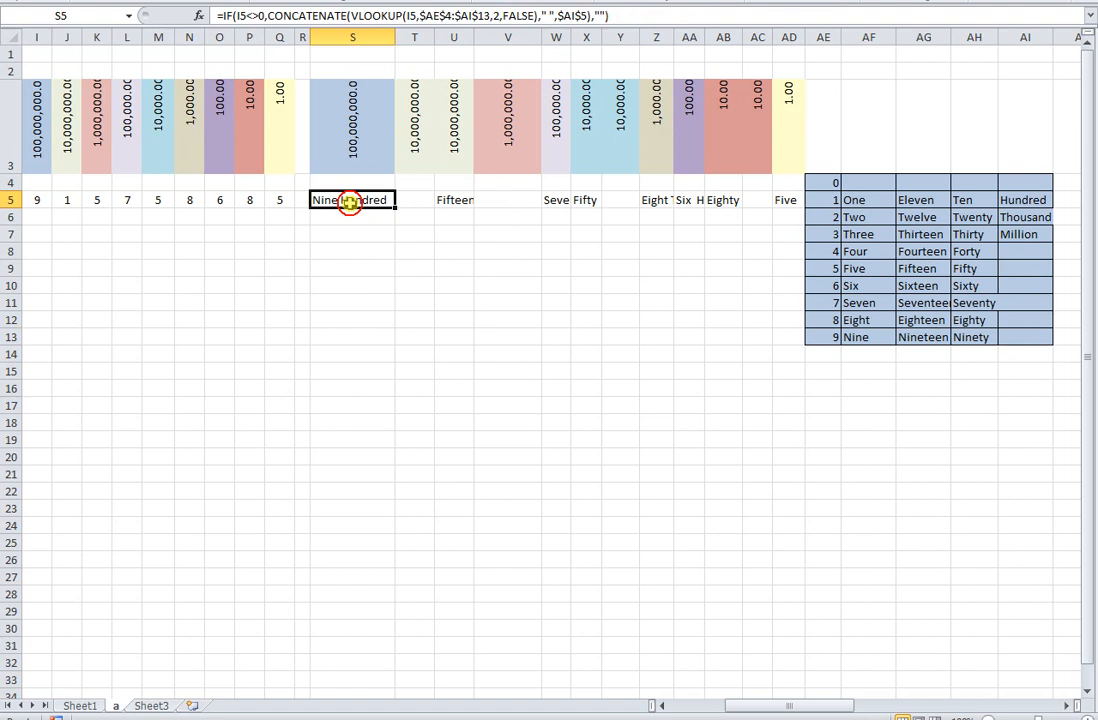
click(566, 201)
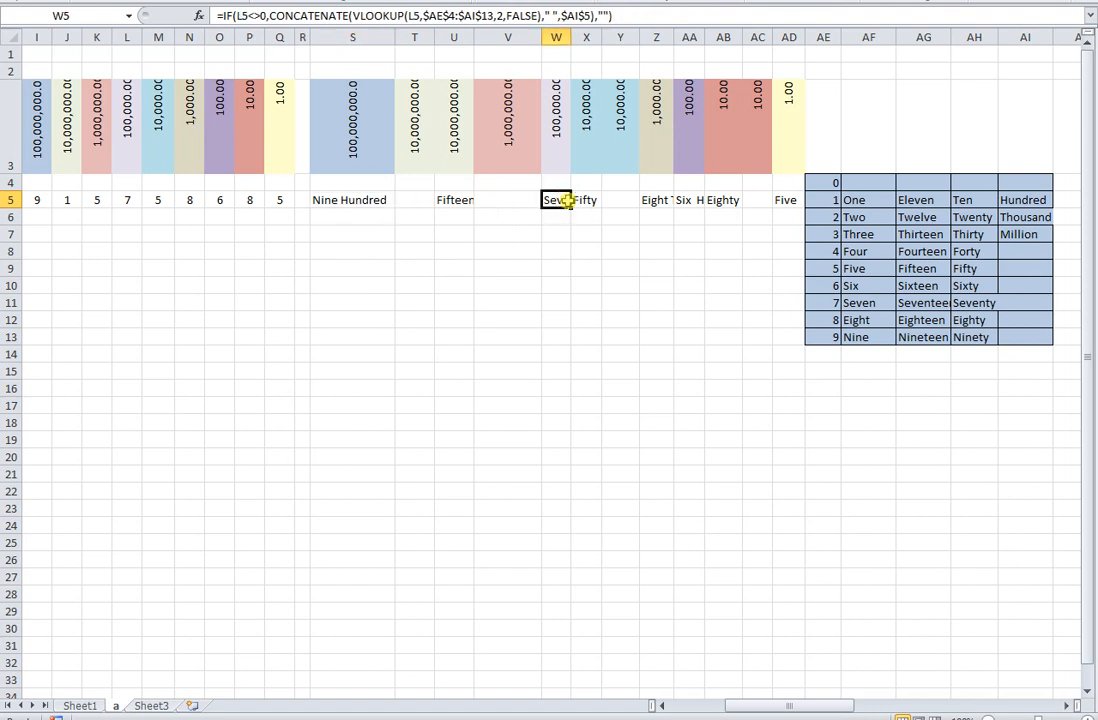
click(645, 200)
click(345, 203)
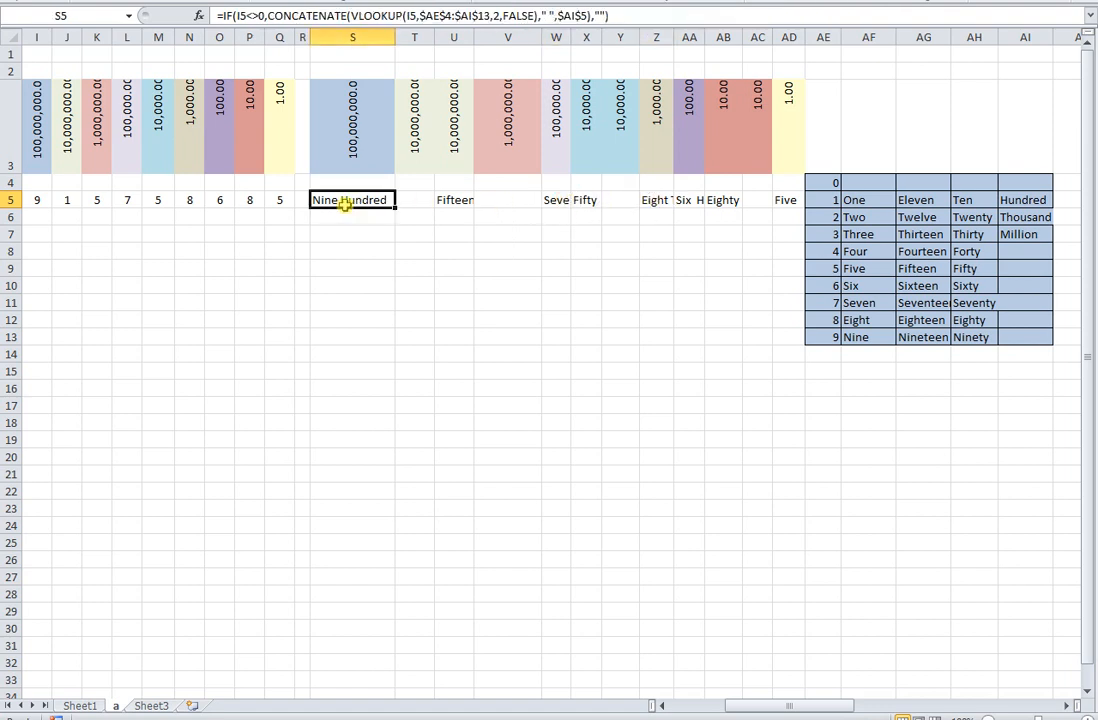
click(555, 200)
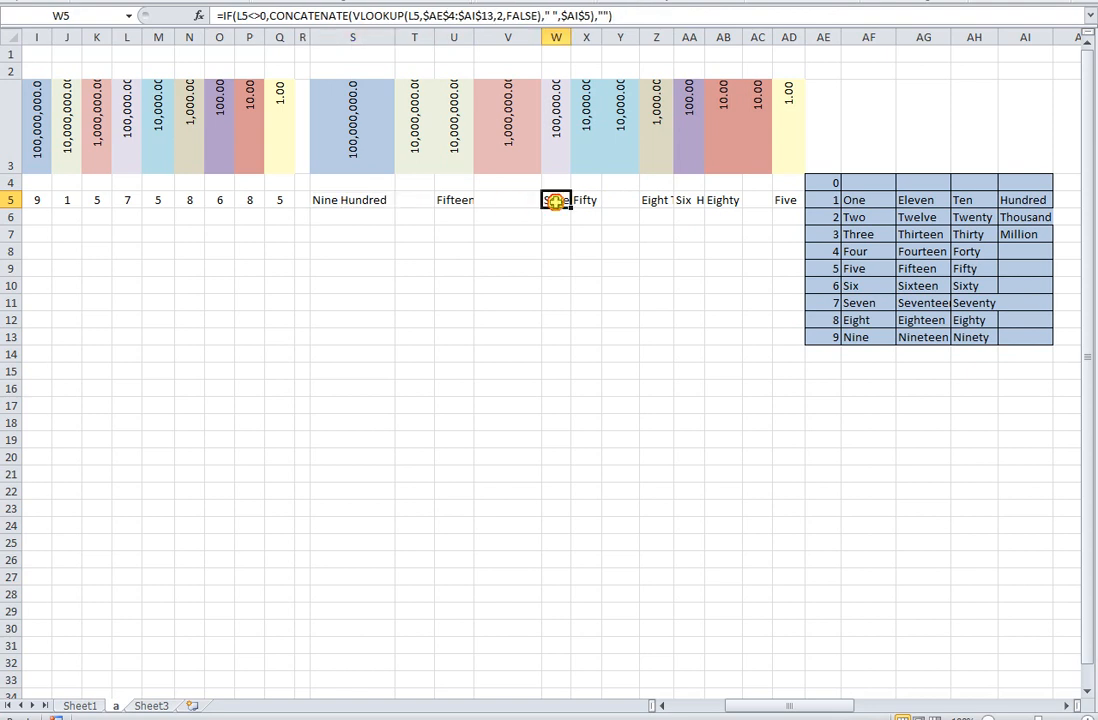
Step: Inspect the cell references used by the word formulas in W5 and X5, leaving both formulas unedited
double_click(555, 200)
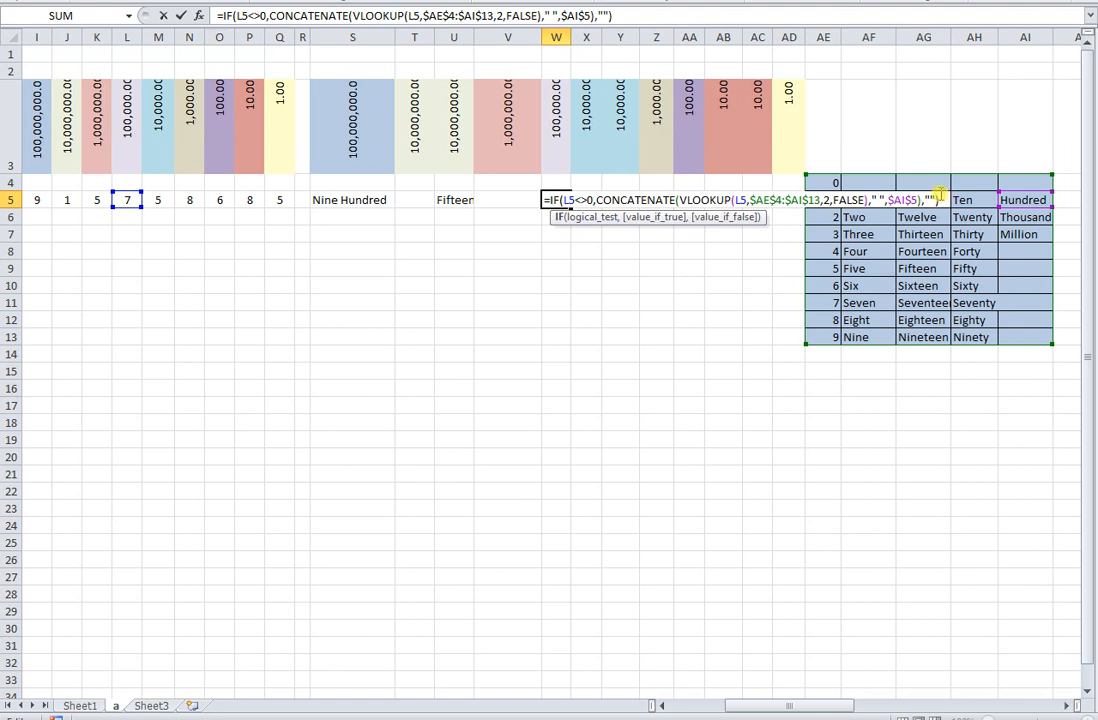
key(Return)
key(Up)
key(Right)
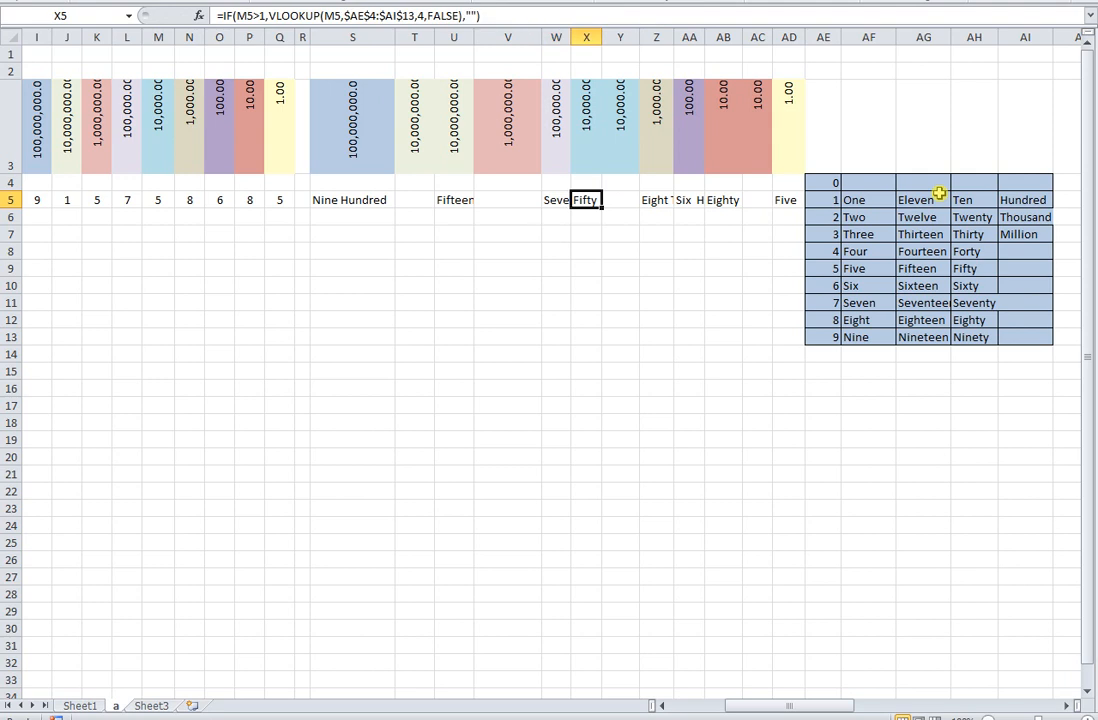
key(F2)
key(Return)
key(Up)
Step: Inspect the N5 and M5 conditions and lookup references in the Y5 and Z5 thousands formulas
key(Right)
key(F2)
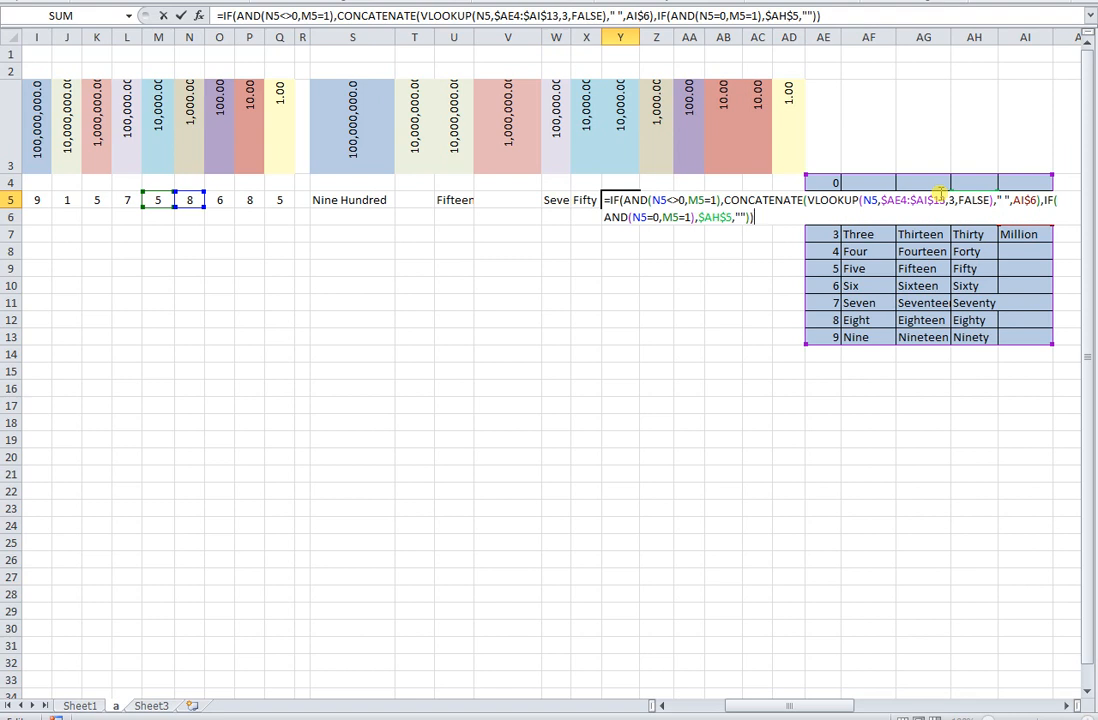
key(Return)
key(Up)
key(Right)
key(F2)
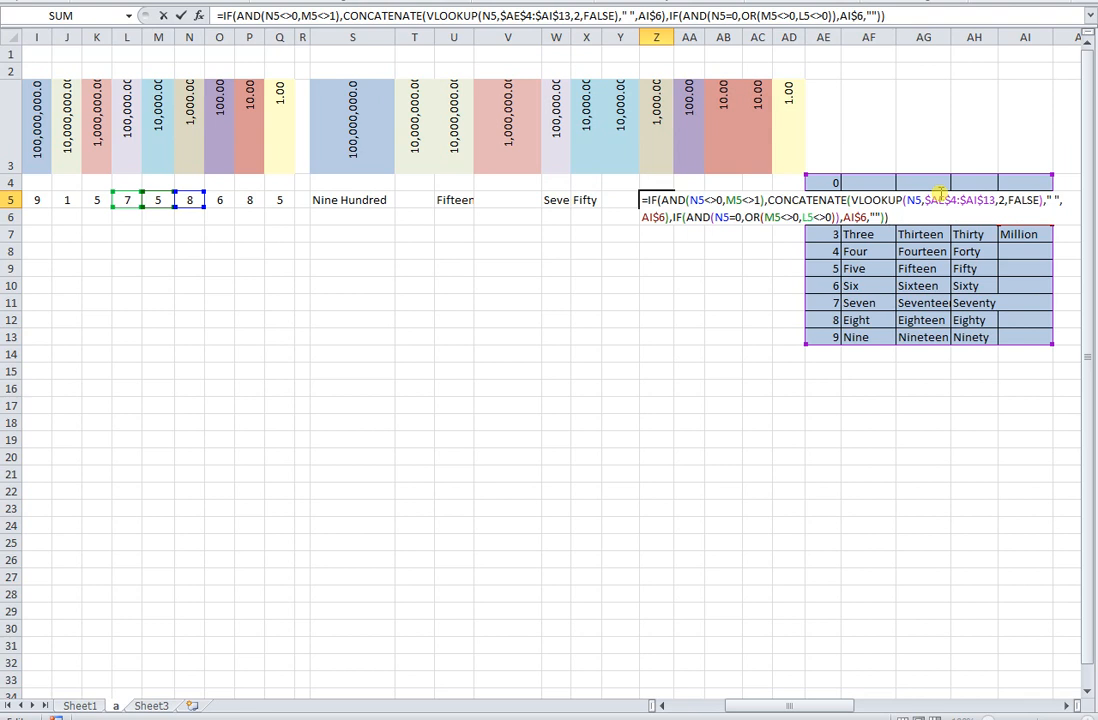
key(Return)
key(Up)
Step: Inspect the references in the AA5 hundreds formula and the AB5 tens formula
key(Right)
key(F2)
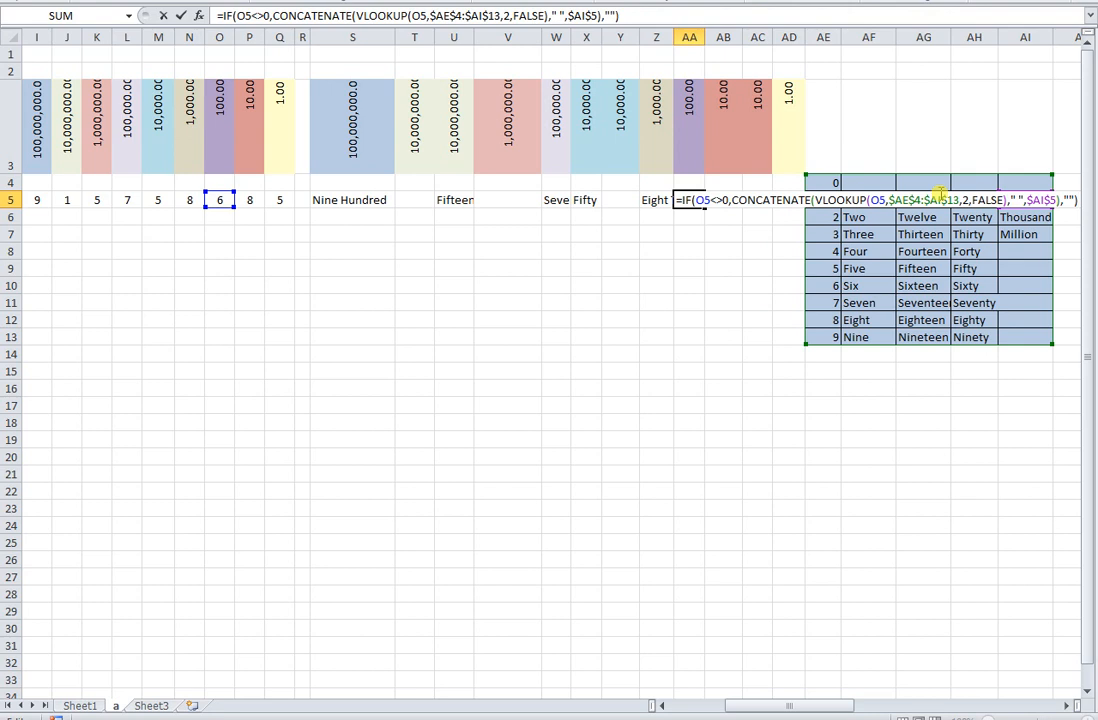
key(Return)
key(Up)
key(Right)
key(F2)
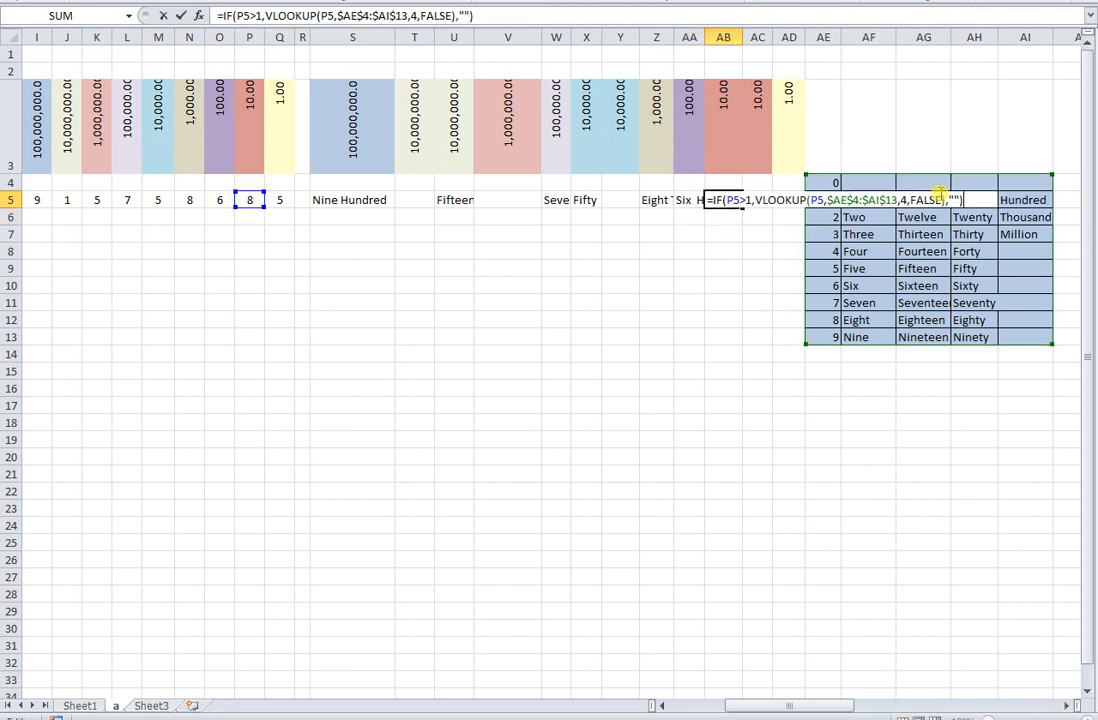
key(Return)
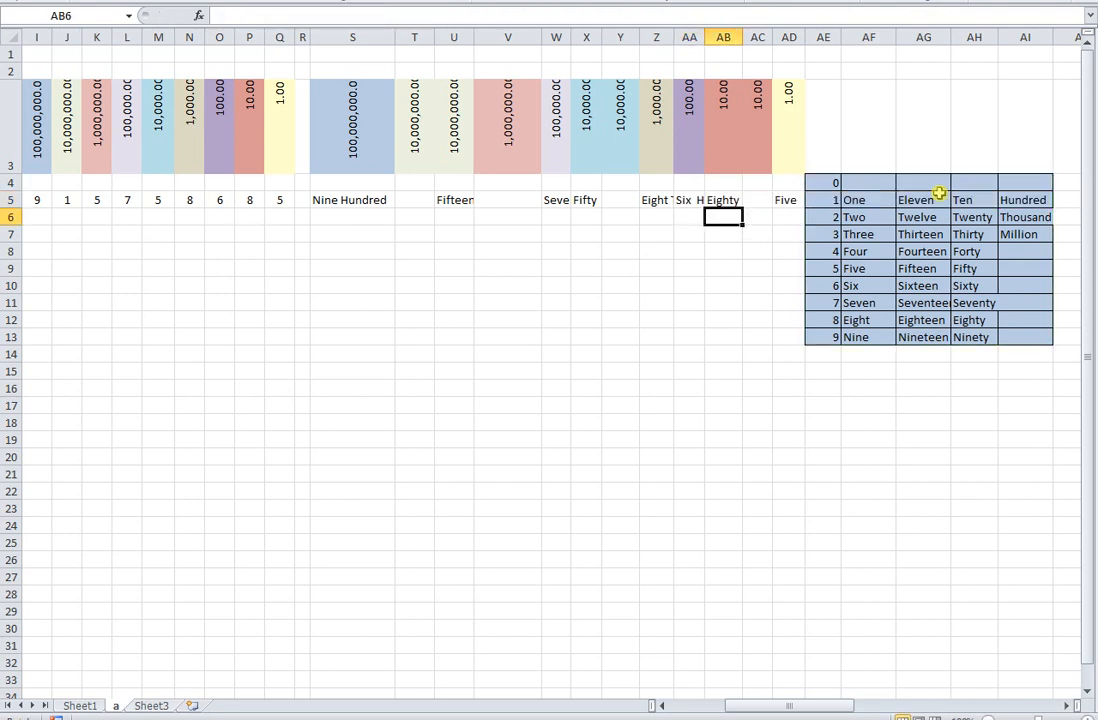
key(Up)
Step: Inspect the P5 and Q5 conditions in the AC5 teens formula and the AD5 ones formula
key(Right)
key(F2)
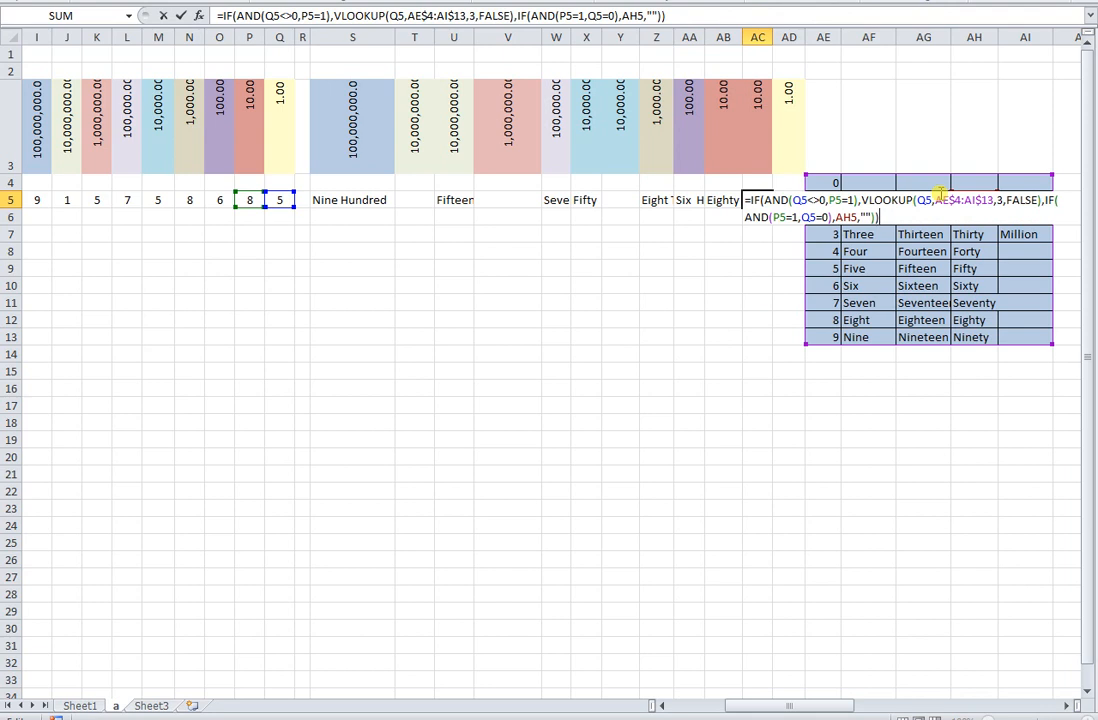
key(Return)
key(Up)
key(Right)
key(F2)
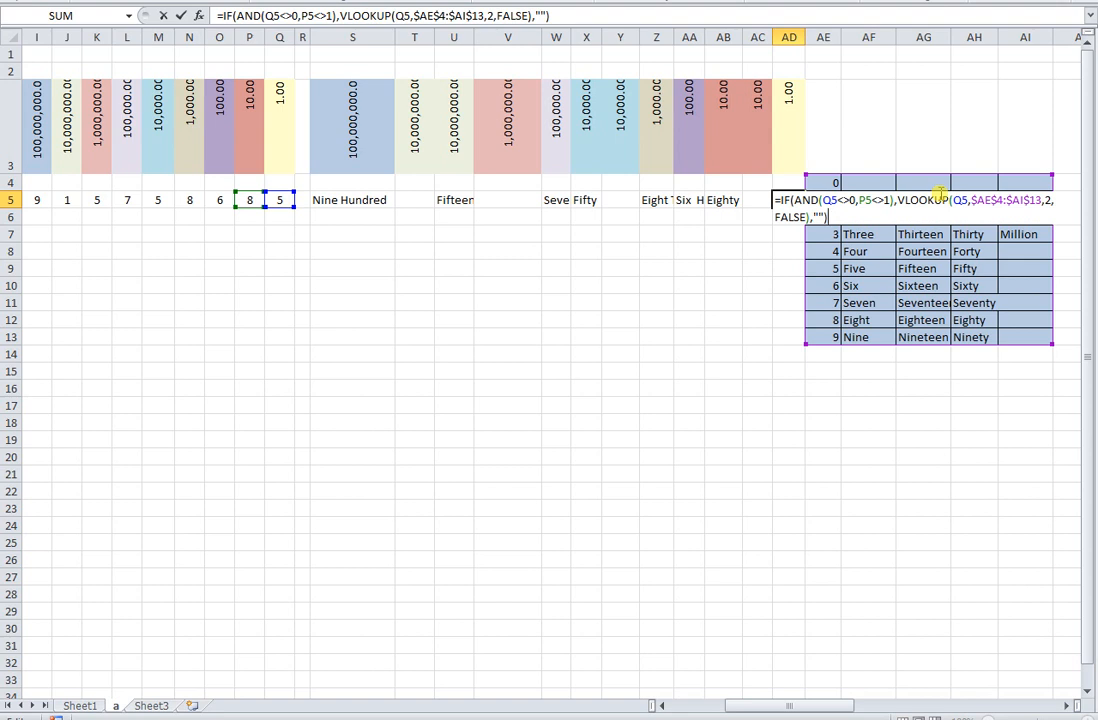
key(Return)
key(Up)
Step: Go back along row 5 to H5 and examine which word cells its CONCATENATE formula joins
key(Left)
key(Left)
key(Left)
key(Left)
key(Left)
key(Left)
key(Left)
key(Left)
key(Left)
key(Left)
key(Left)
key(Left)
key(Left)
key(Left)
key(Left)
key(Left)
key(Left)
key(Left)
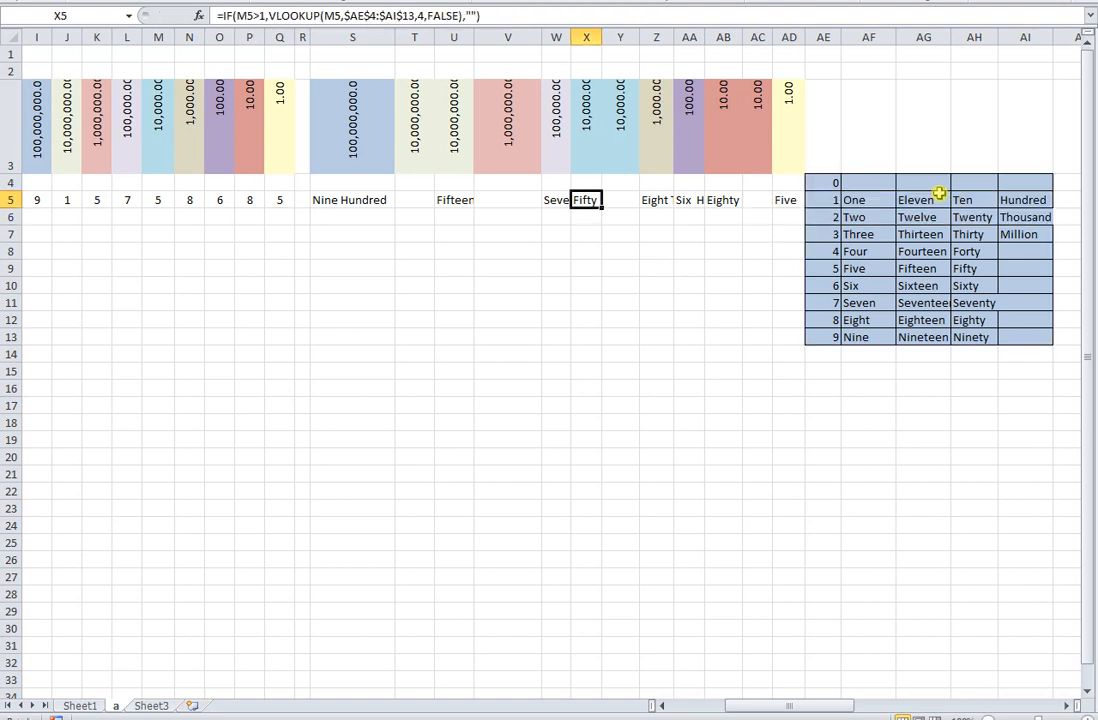
key(Left)
key(Left)
key(Left)
key(Left)
key(Left)
key(Left)
key(Right)
key(Right)
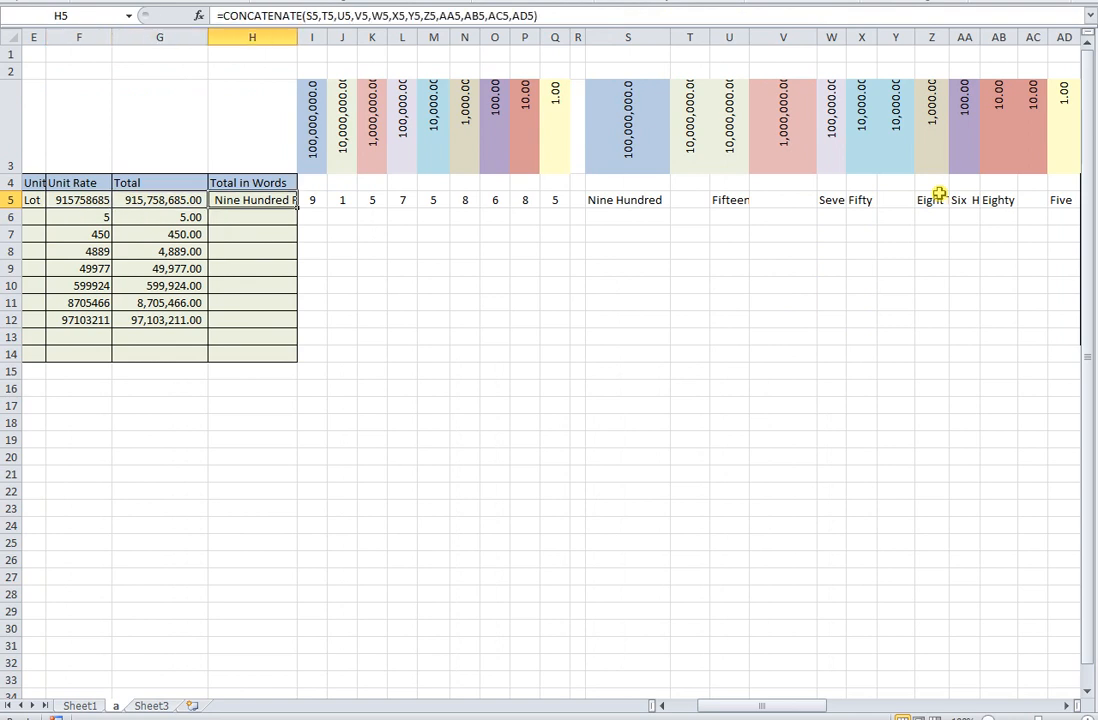
key(Right)
key(Left)
key(F2)
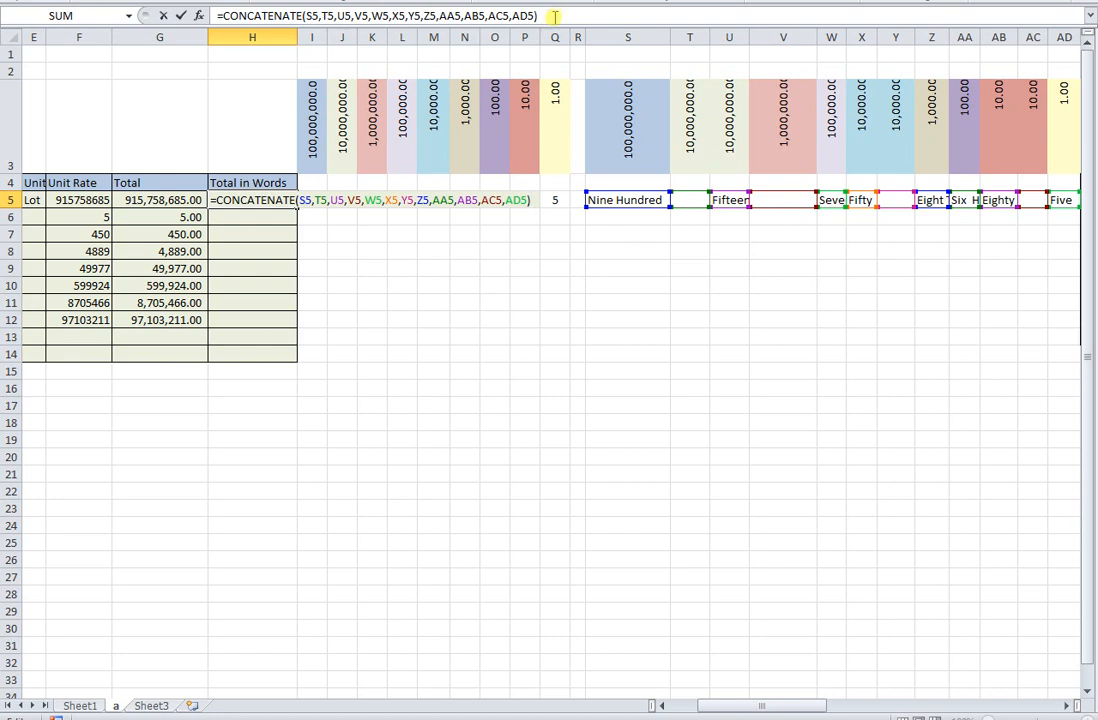
key(Return)
key(Up)
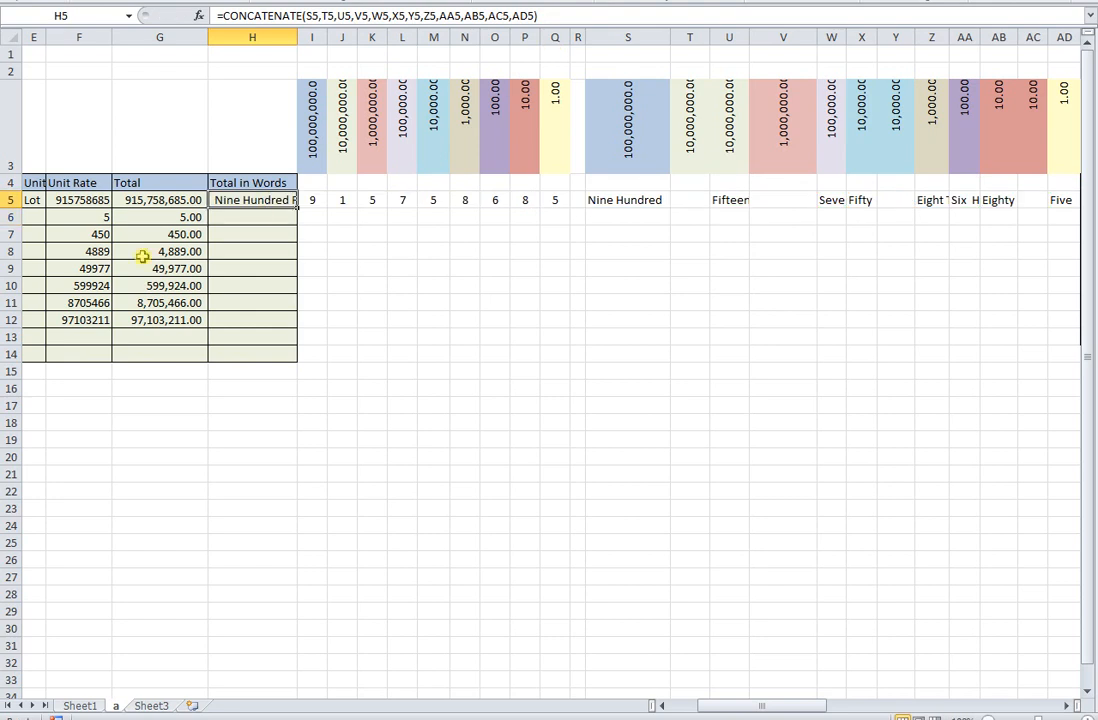
Step: Widen the Total in Words column H and narrow the place-value word columns between S and AC
drag(287, 35, 367, 34)
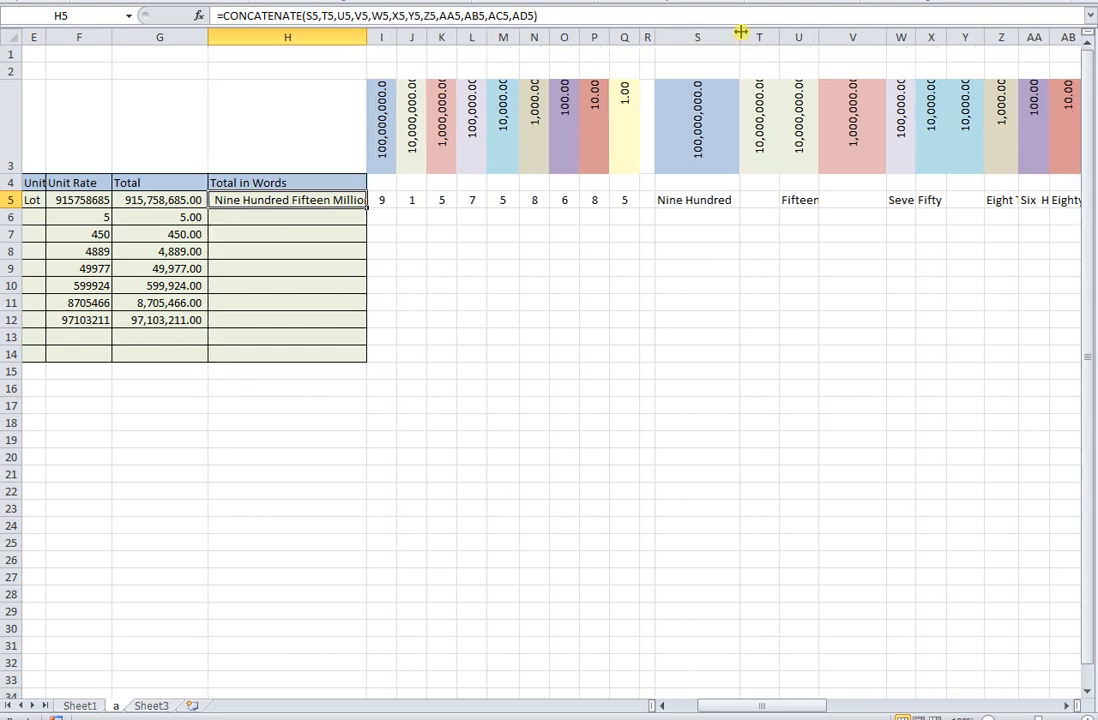
drag(739, 31, 783, 39)
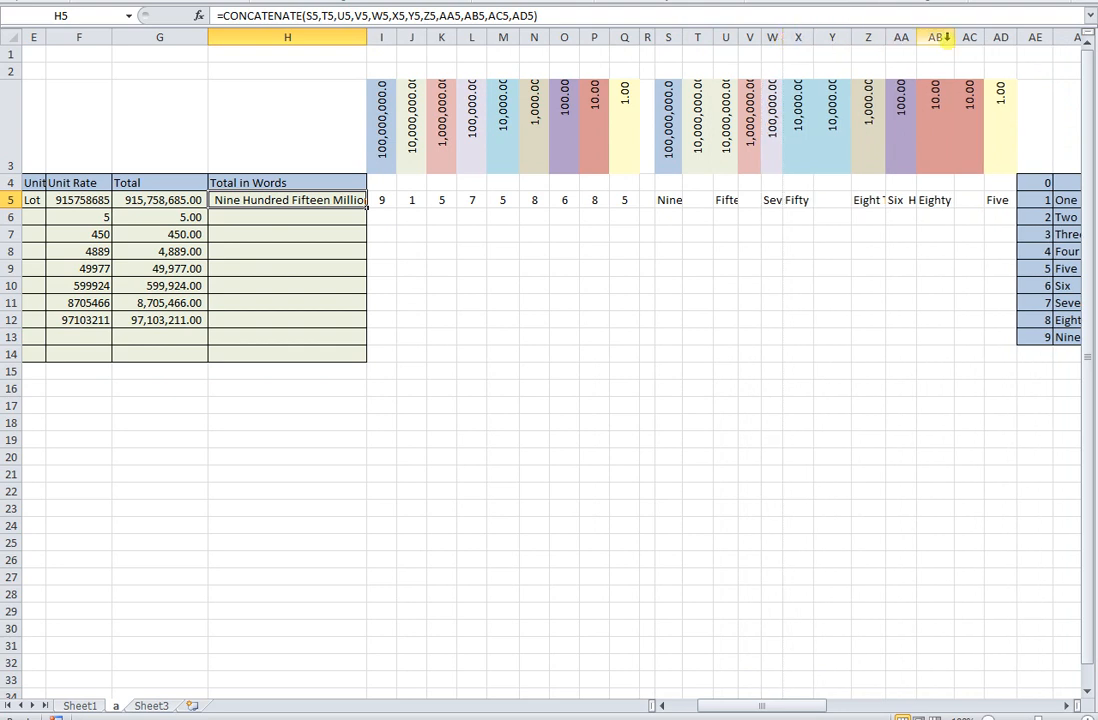
mouse_move(950, 37)
mouse_down()
mouse_move(930, 40)
mouse_move(966, 38)
mouse_move(956, 38)
mouse_up()
mouse_move(609, 38)
mouse_down()
mouse_move(587, 38)
mouse_move(607, 38)
mouse_up()
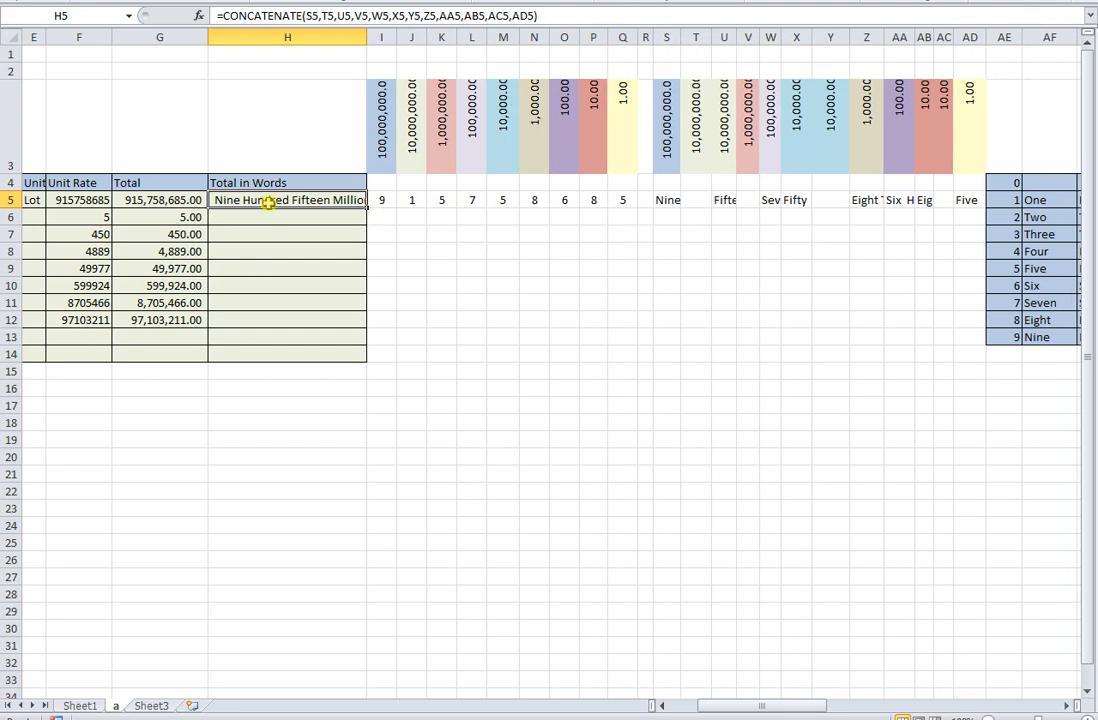
Step: Fill the formulas in H5:AD5 down through row 12, and widen column H to fit the complete totals in words
drag(270, 201, 975, 338)
click(311, 285)
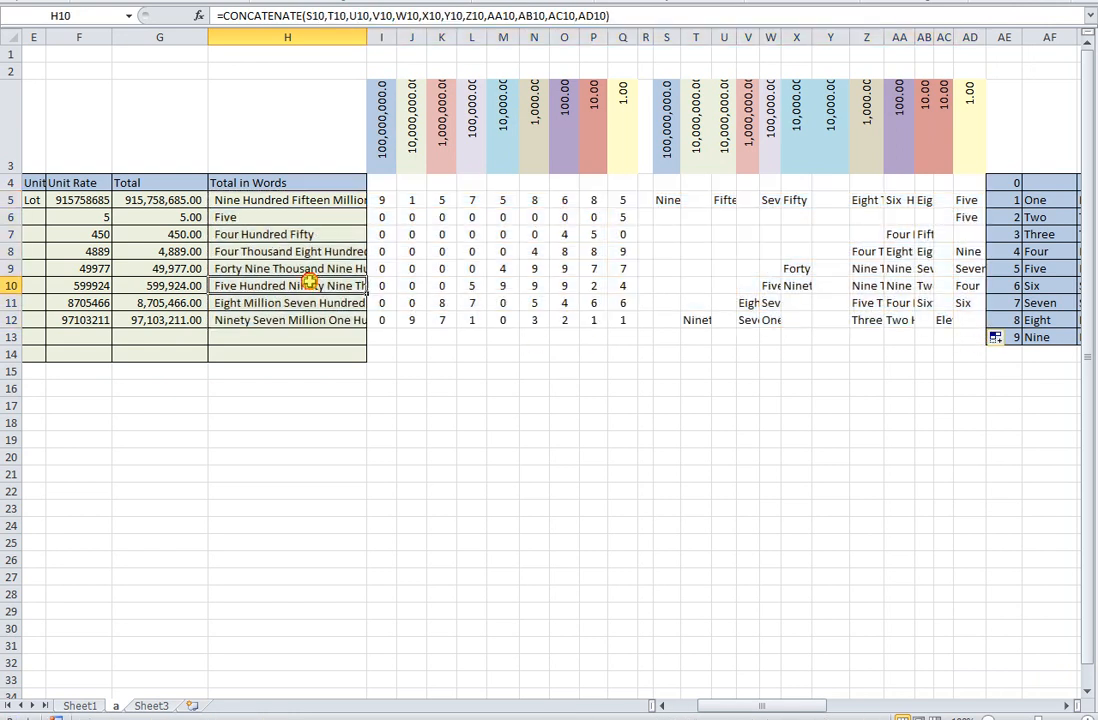
drag(372, 37, 723, 38)
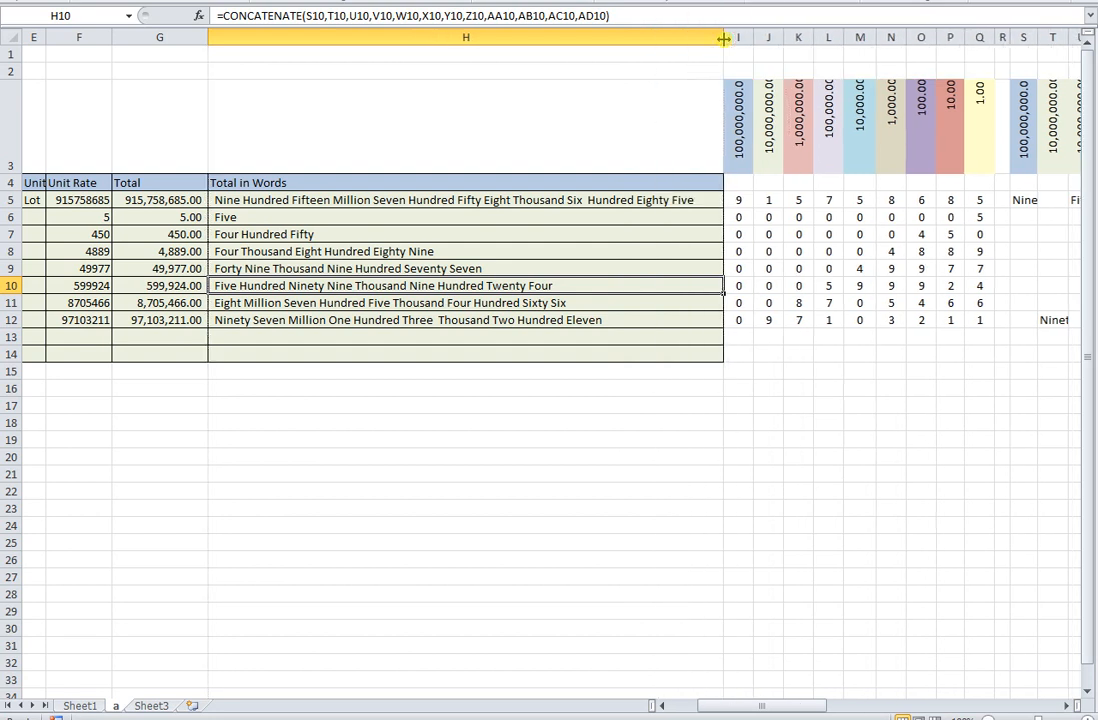
click(92, 234)
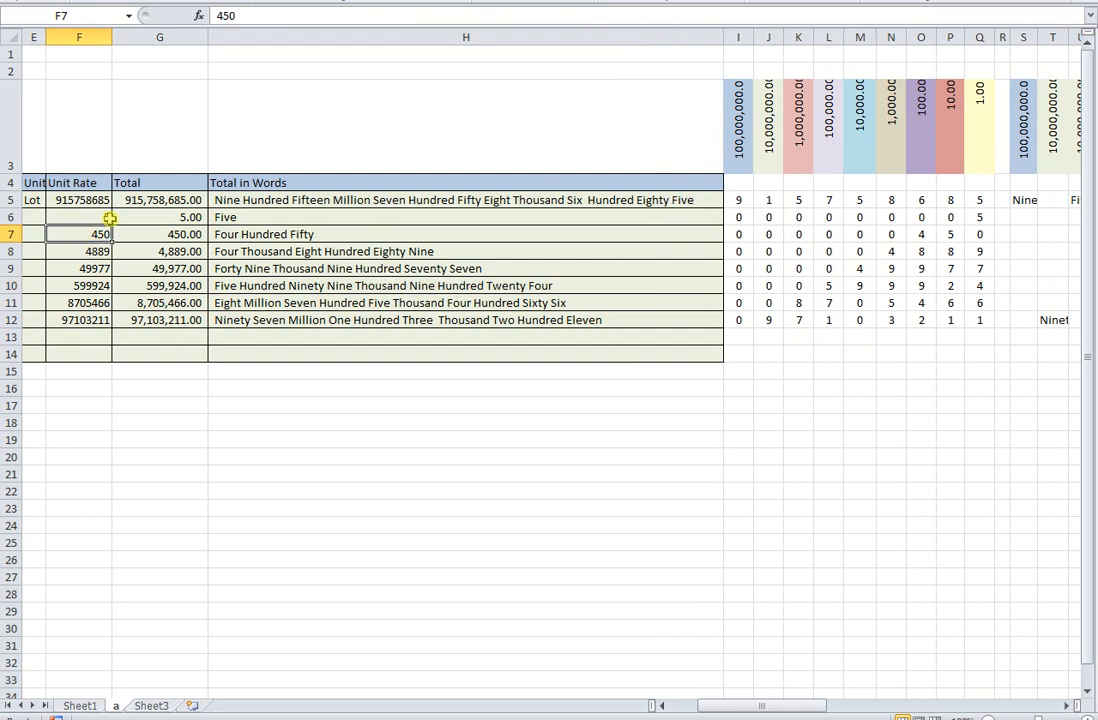